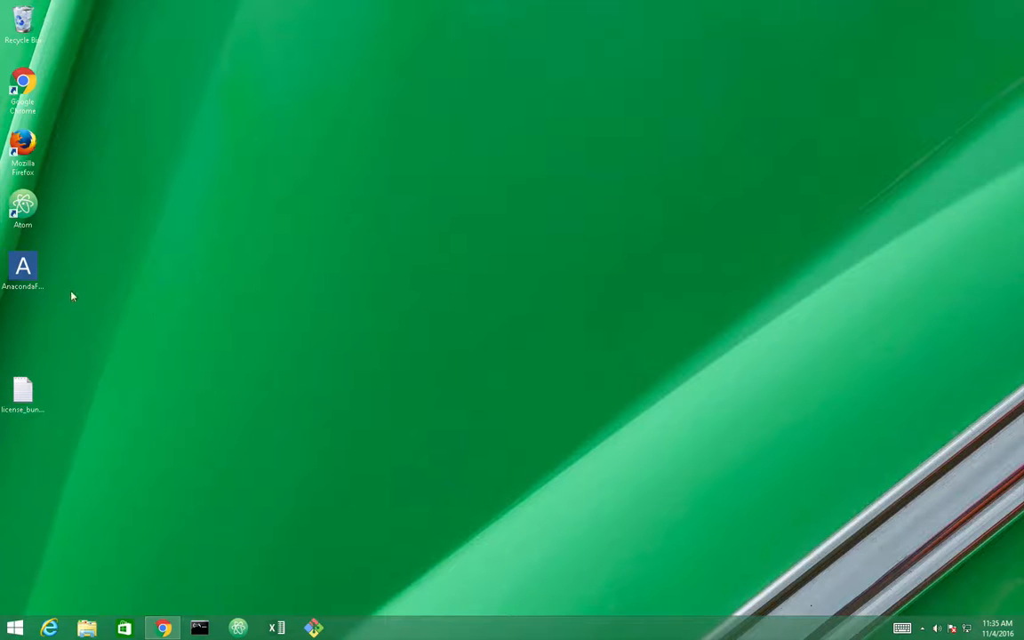
Launch the AnacondaFusion installer from the desktop
click(26, 277)
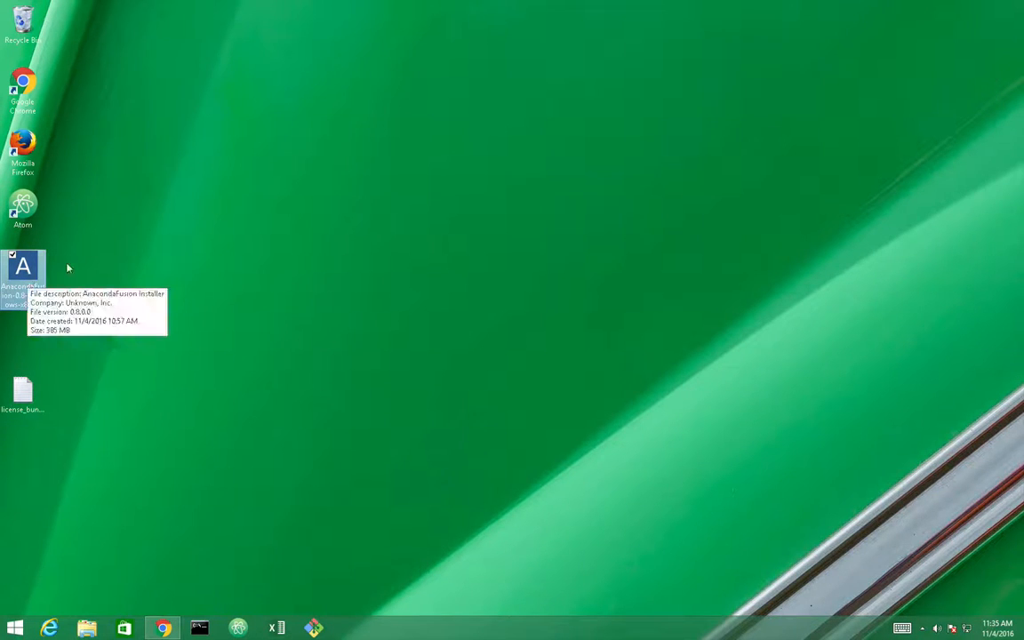
click(128, 276)
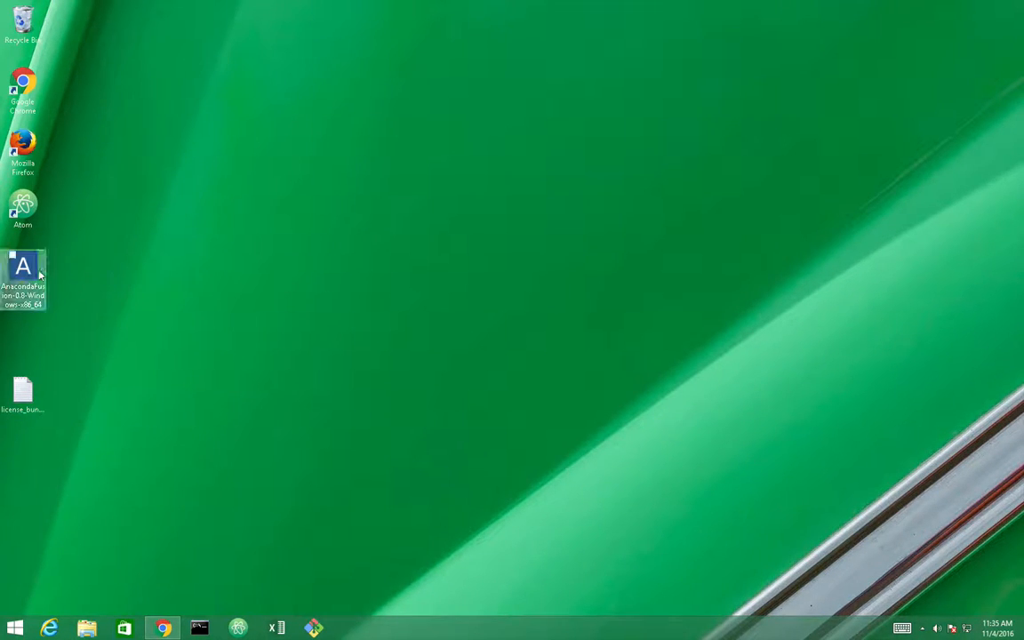
mouse_move(36, 274)
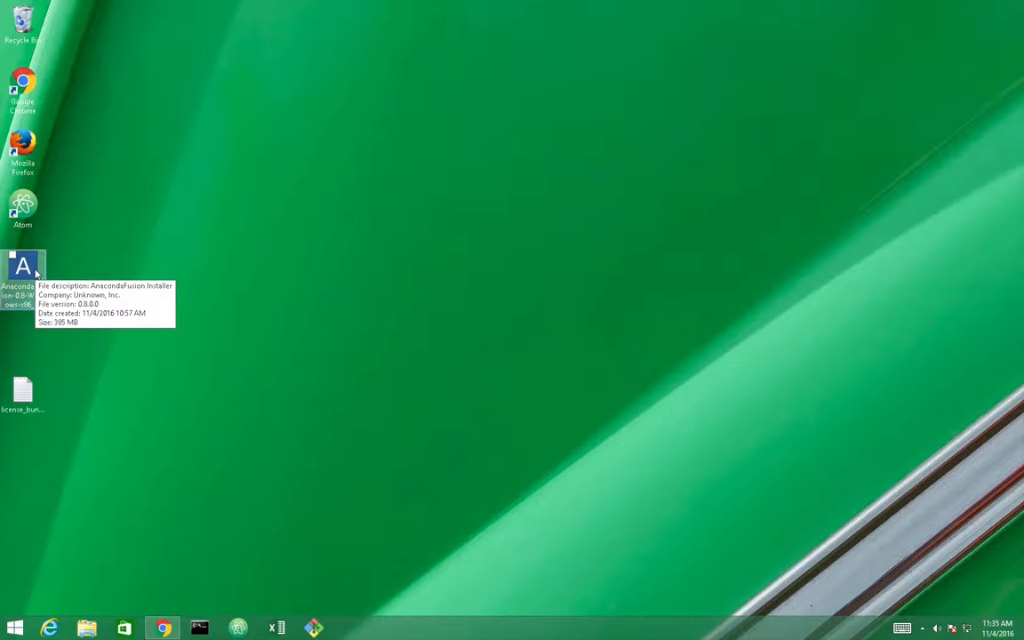
click(25, 283)
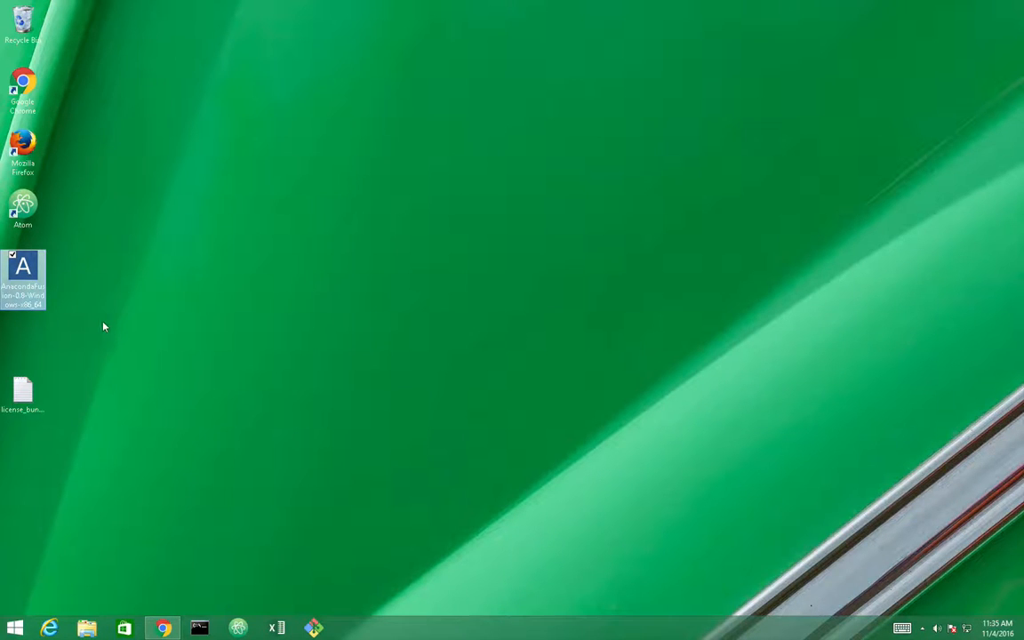
double_click(28, 271)
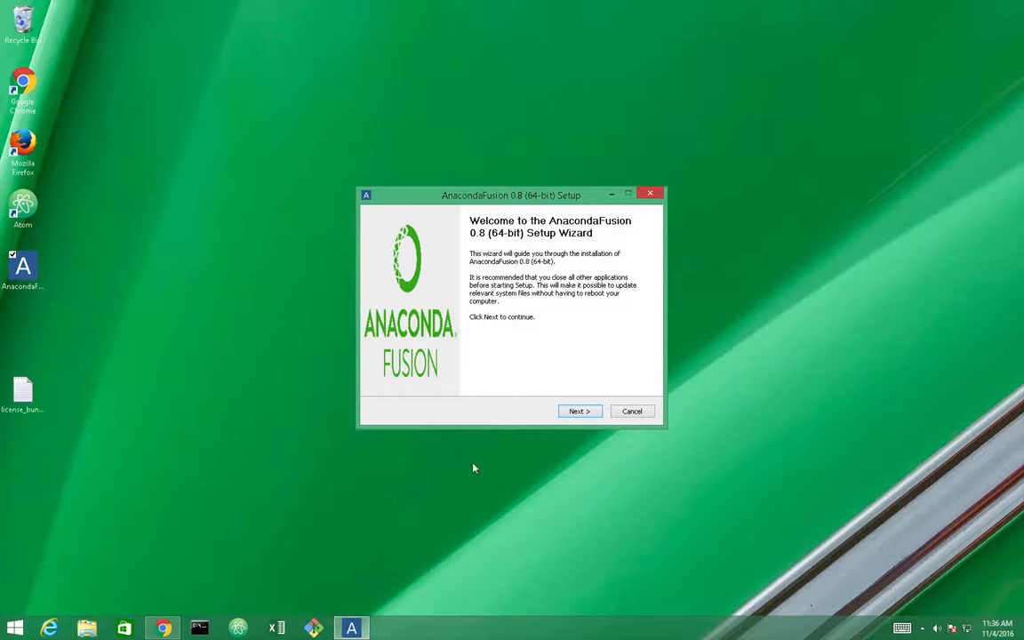
Accept the licence and keep the Just Me install type and default destination folder
click(578, 412)
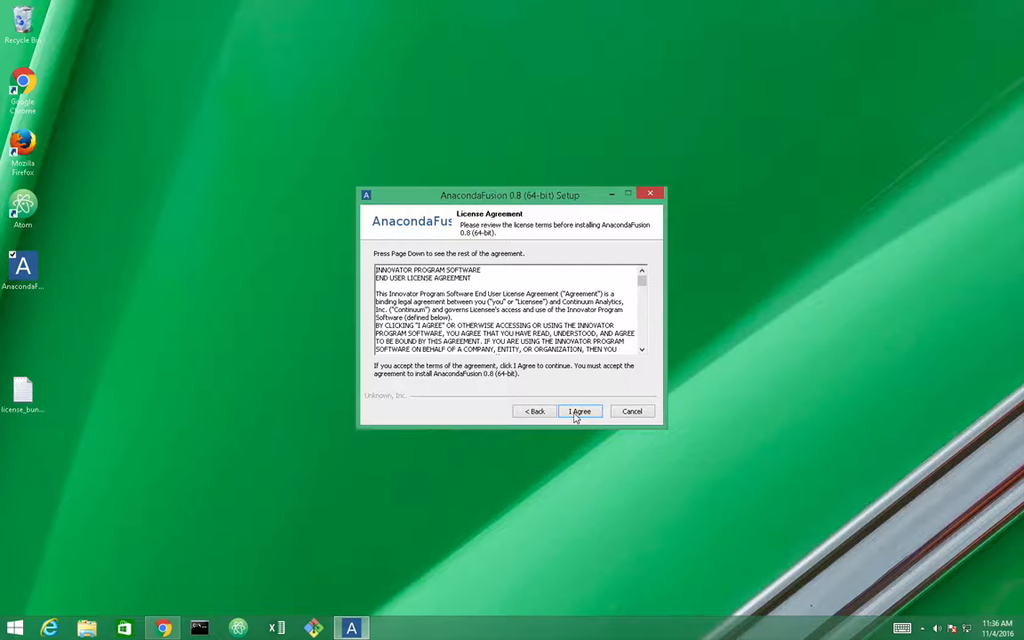
click(578, 411)
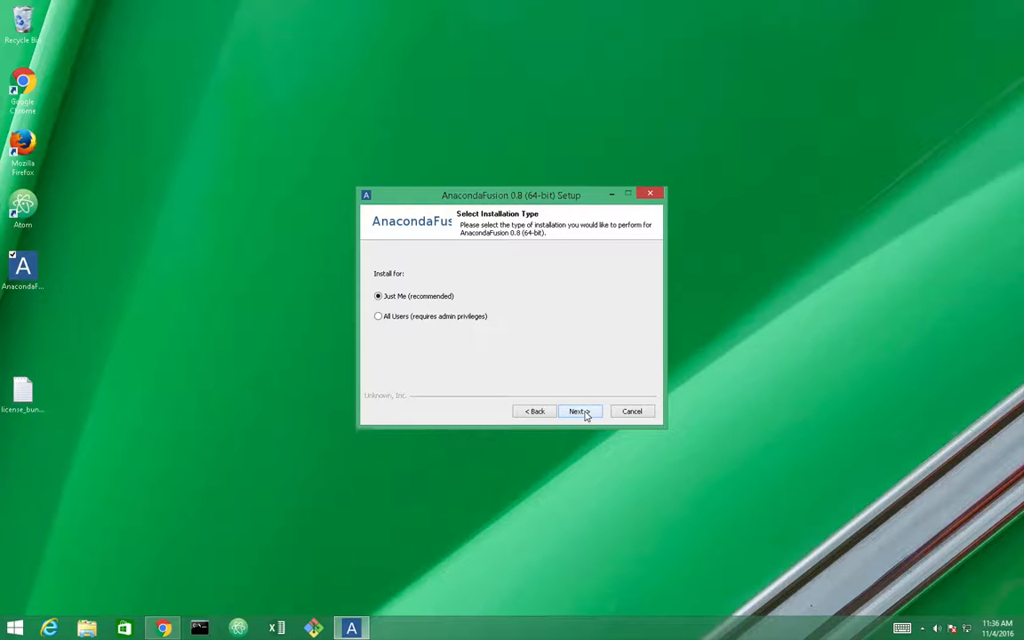
click(579, 411)
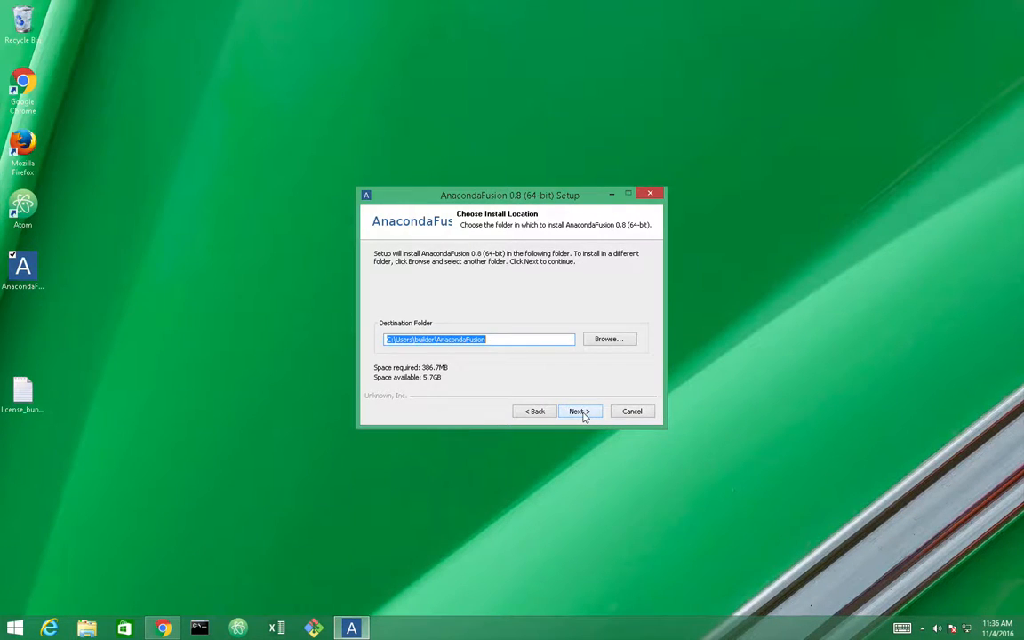
click(580, 412)
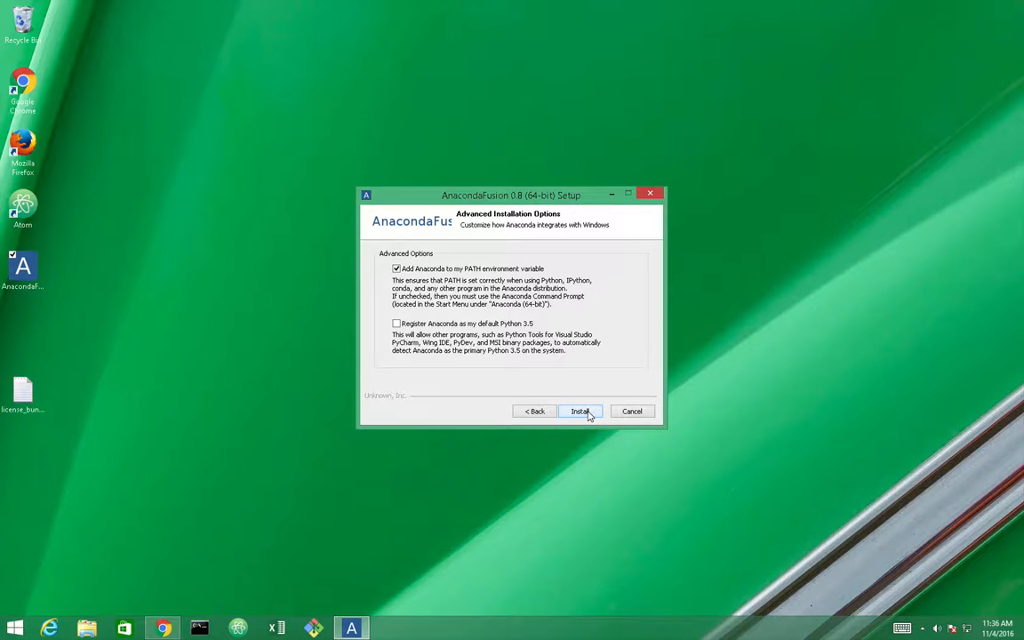
Install AnacondaFusion 0.8 with 'Add Anaconda to my PATH' left checked
click(587, 415)
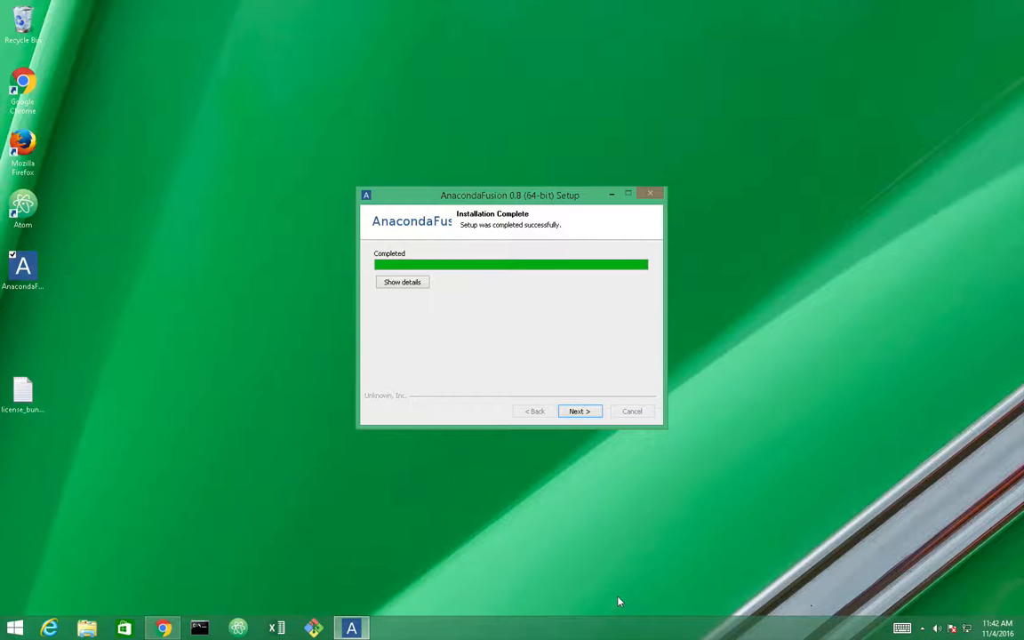
Move past the Installation Complete page and finish the AnacondaFusion setup wizard
click(580, 411)
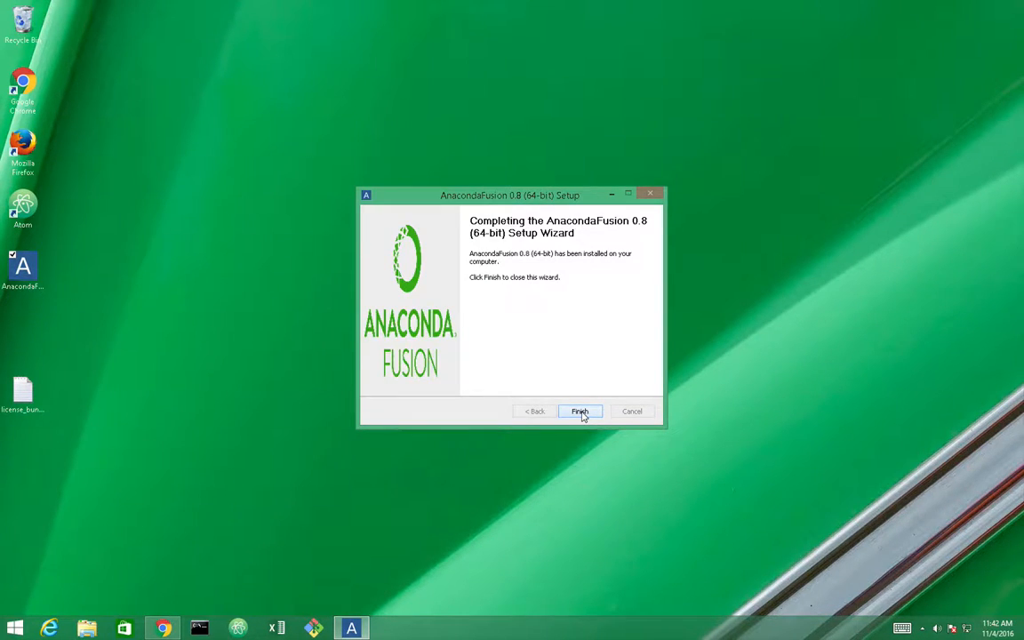
click(580, 411)
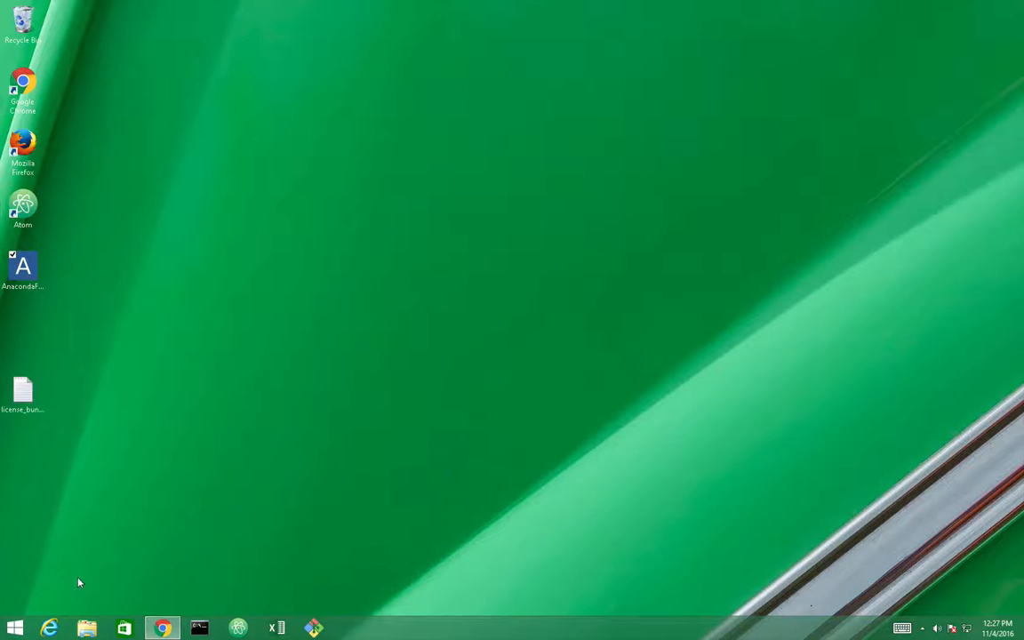
From the home folder, open AnacondaFusion and show the ExcelPlugins folder's Properties
click(86, 628)
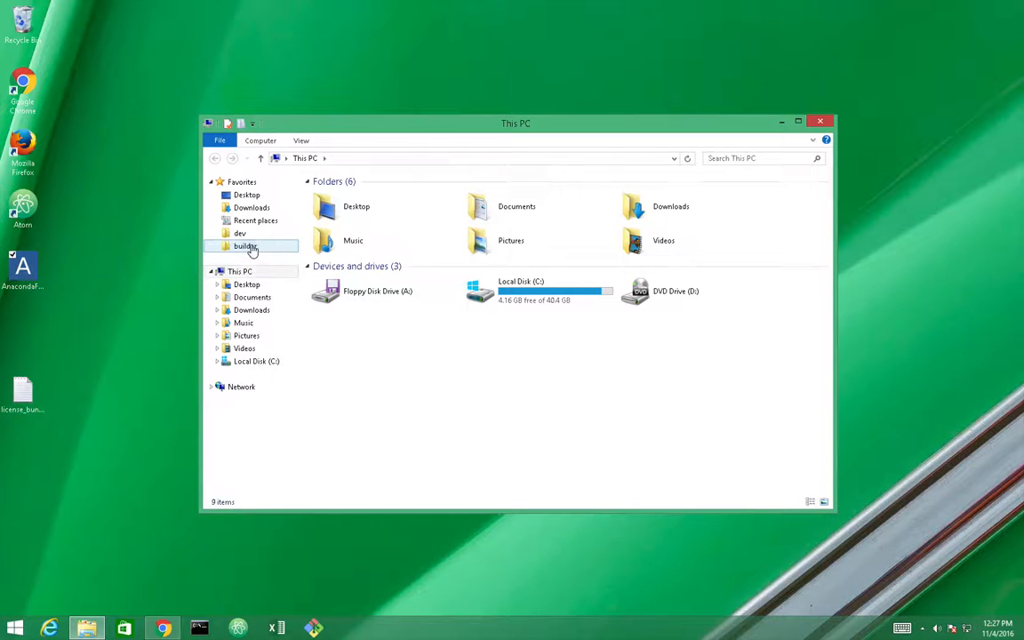
click(252, 248)
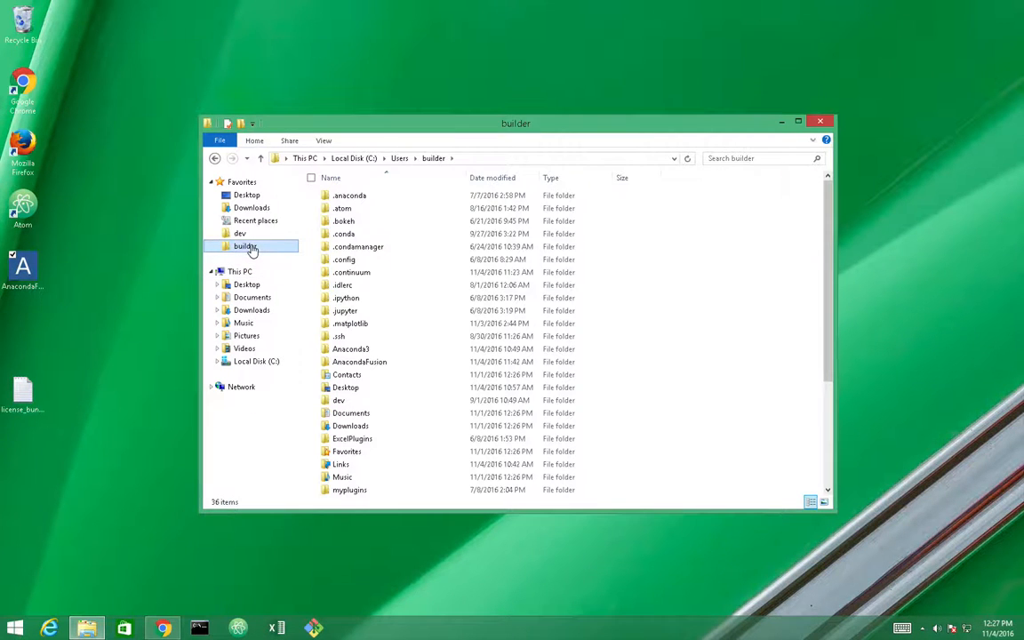
click(376, 362)
click(482, 158)
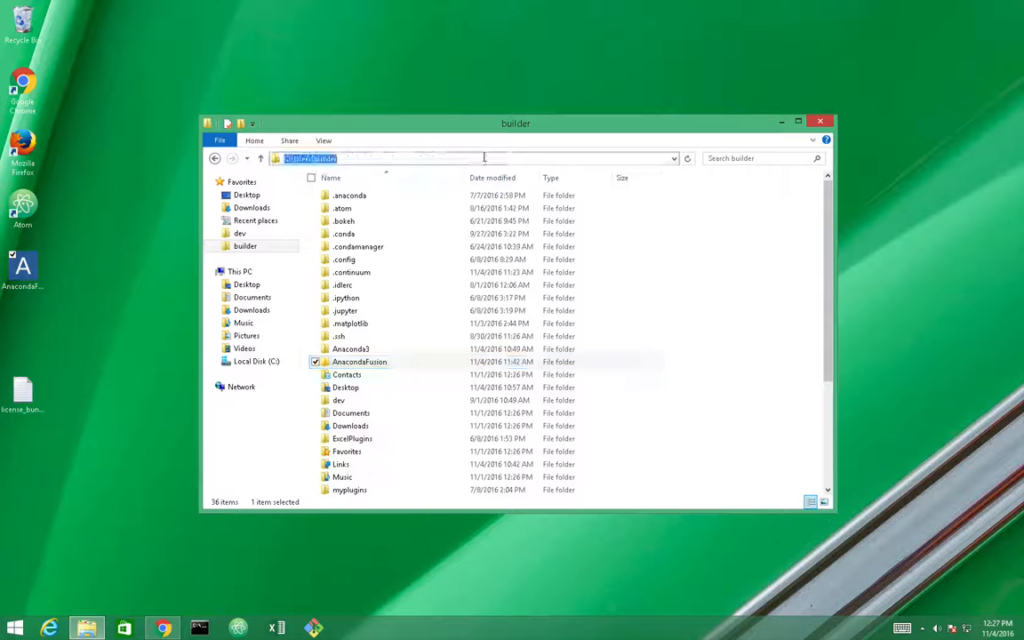
double_click(376, 362)
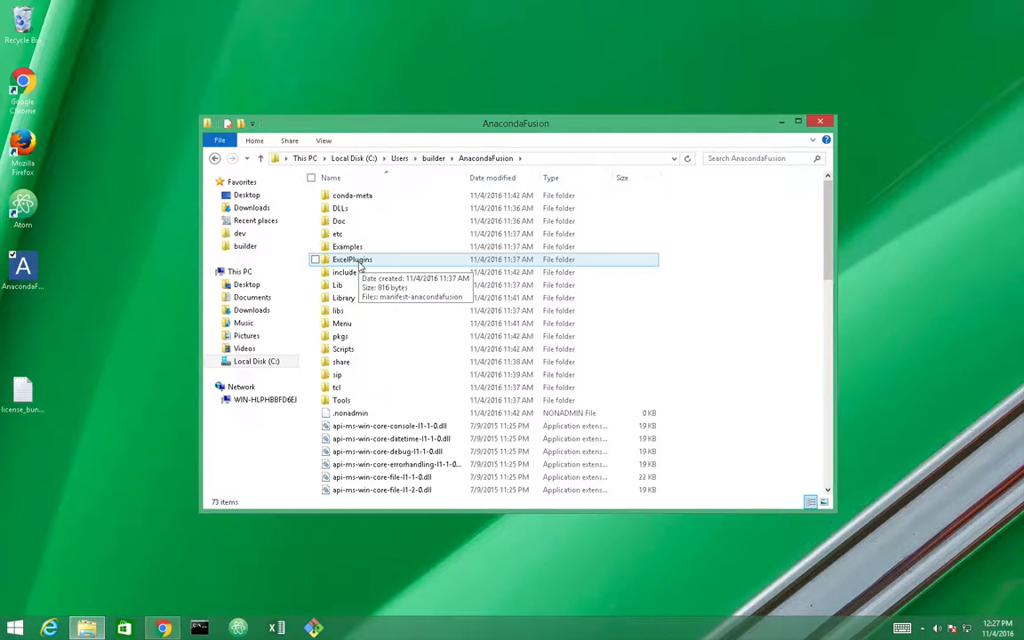
right_click(359, 264)
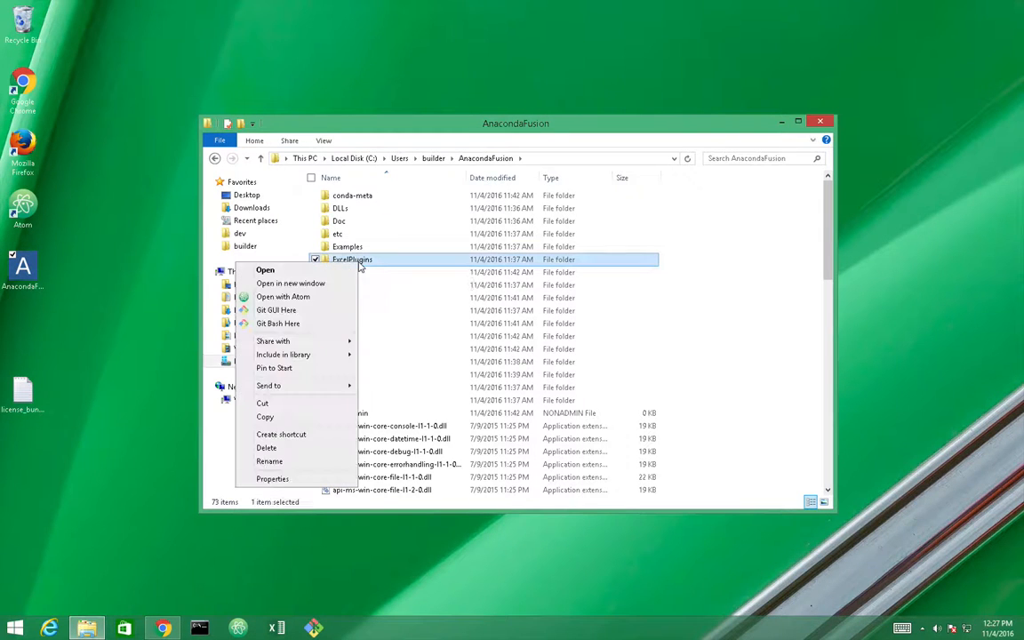
click(272, 479)
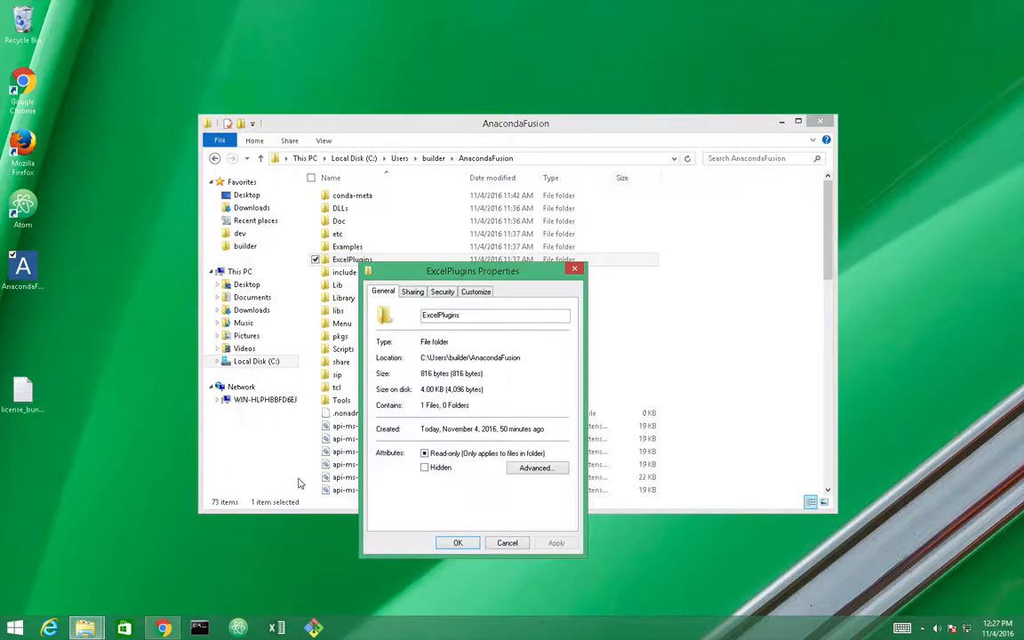
Share ExcelPlugins through Advanced Sharing, select its network path, and close Properties
click(442, 292)
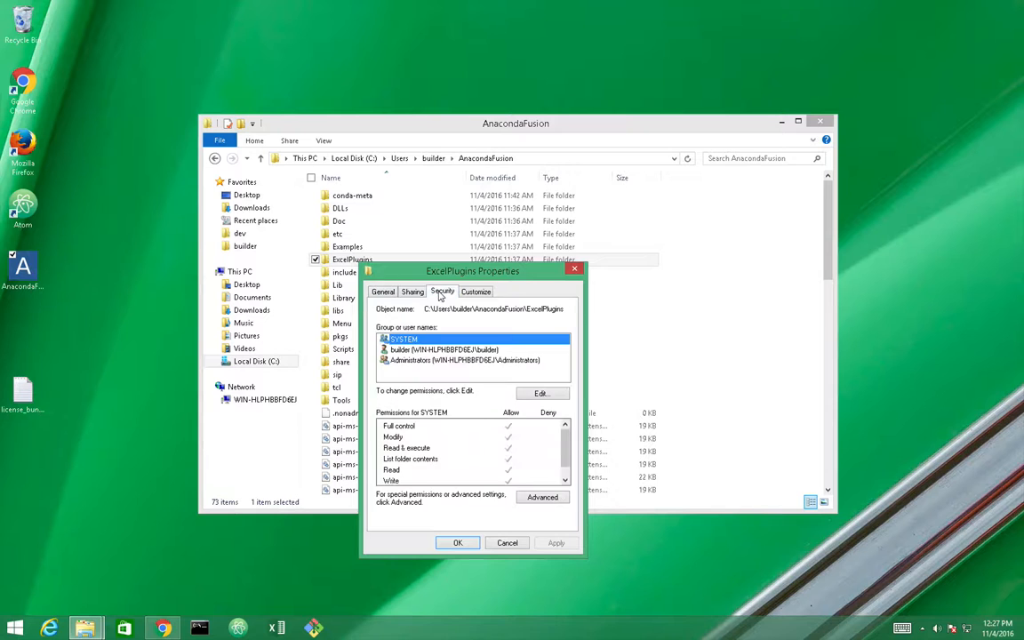
click(413, 292)
click(455, 439)
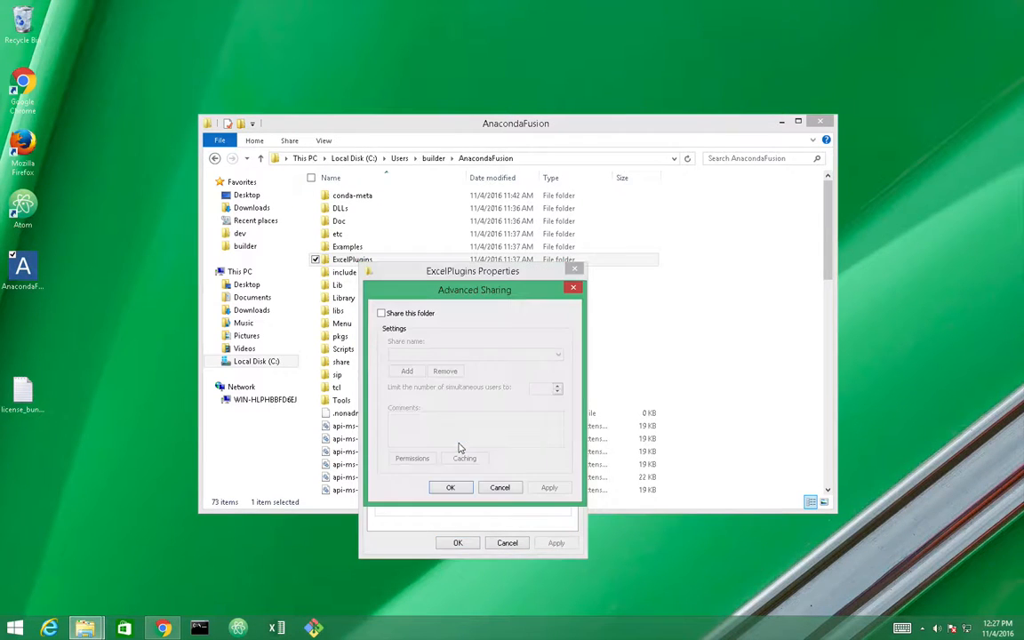
click(383, 313)
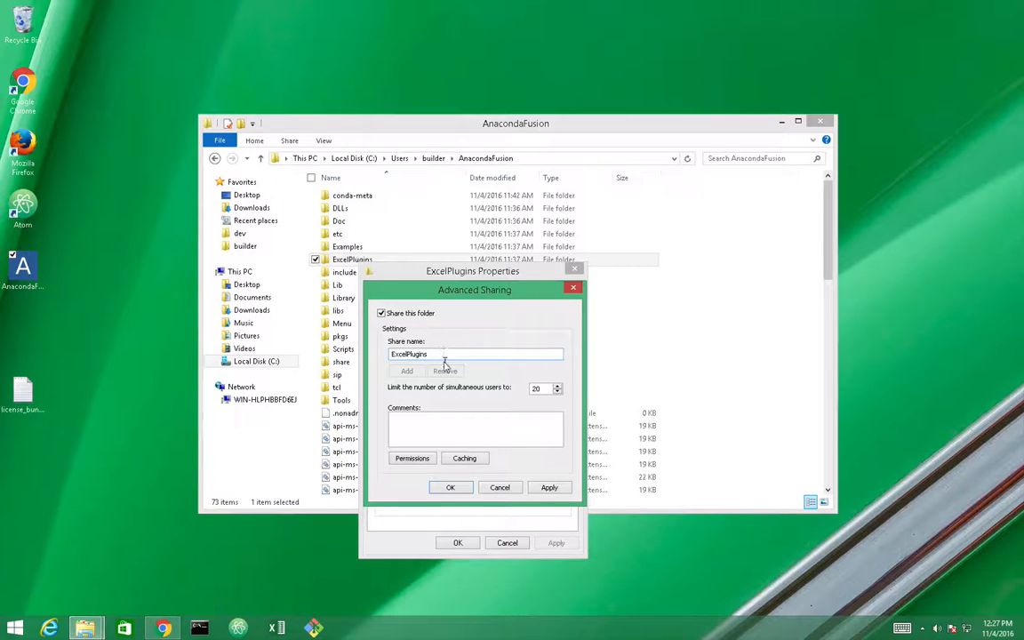
click(549, 487)
click(450, 488)
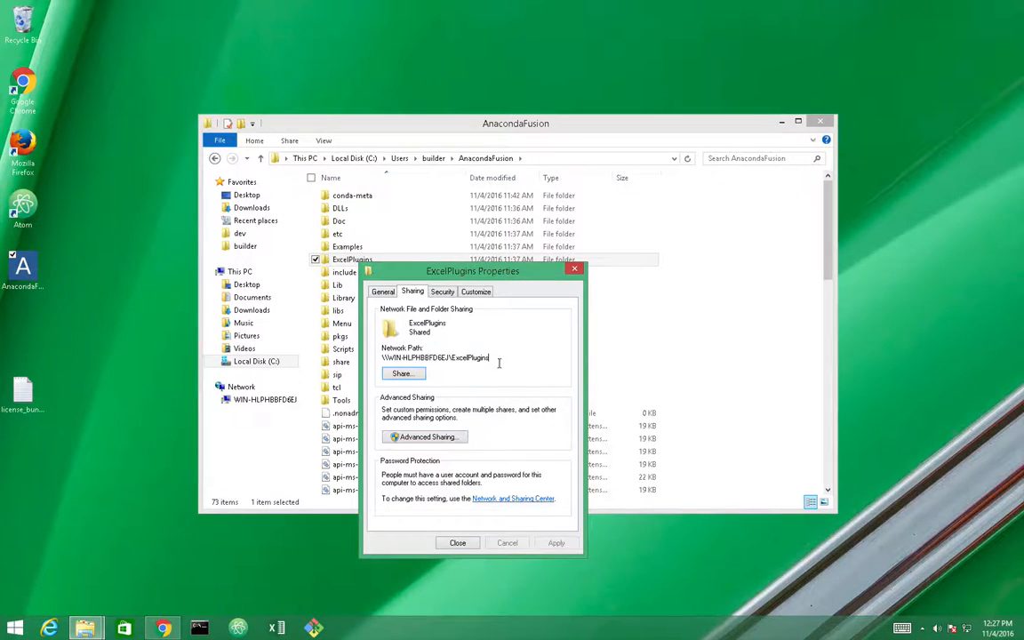
drag(498, 360, 379, 358)
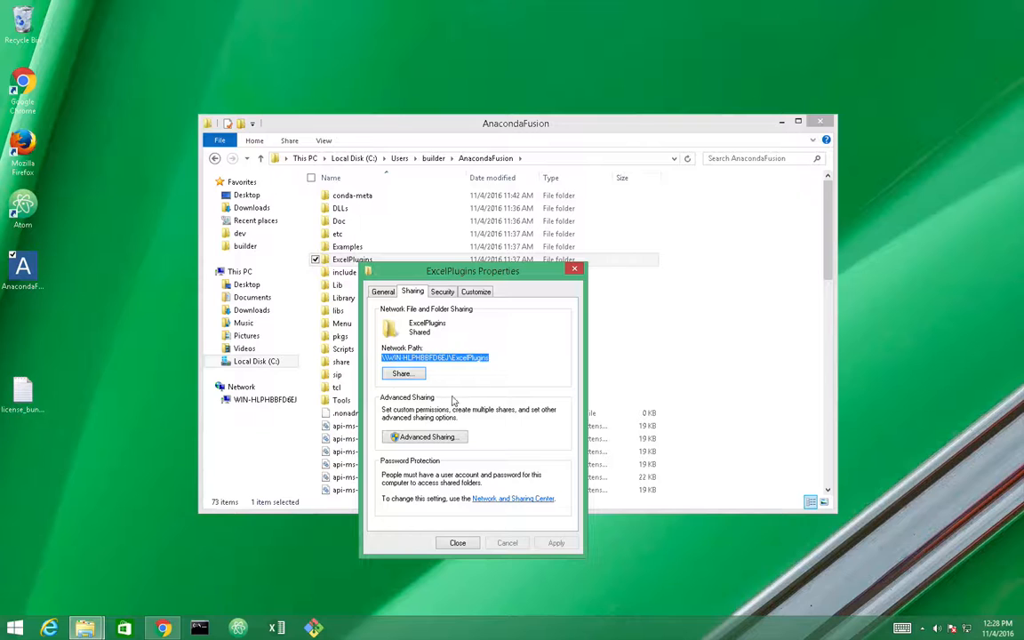
click(456, 543)
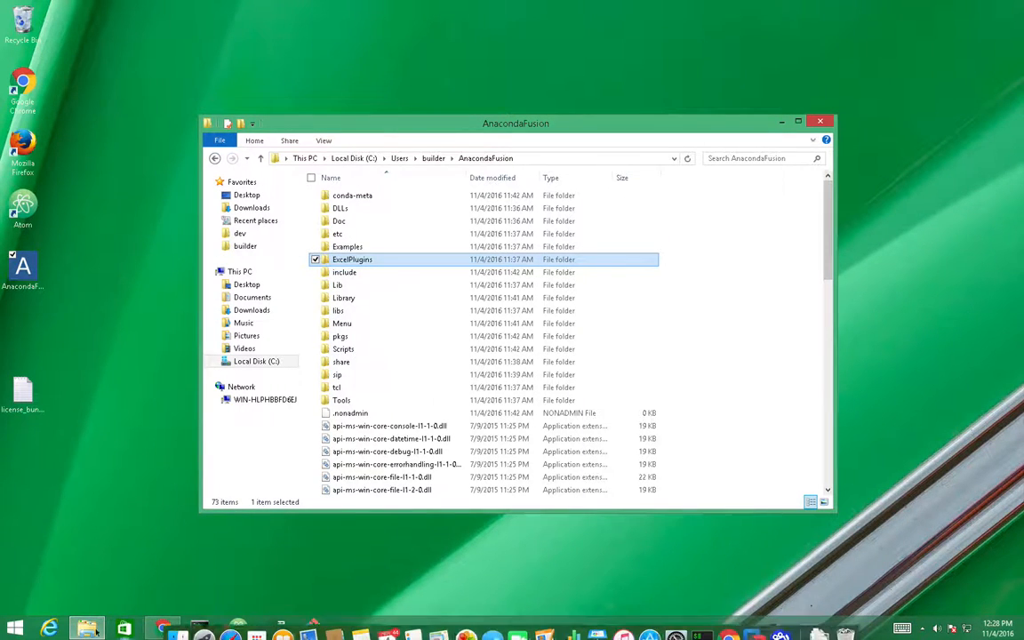
Launch Anaconda Fusion from the Start screen's full list of apps
click(20, 629)
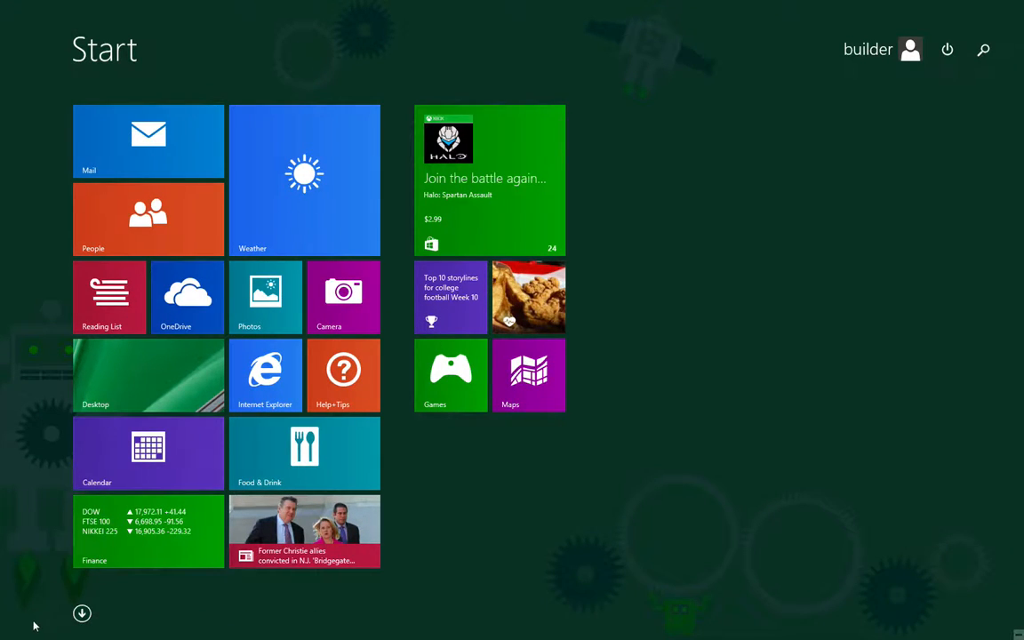
click(82, 614)
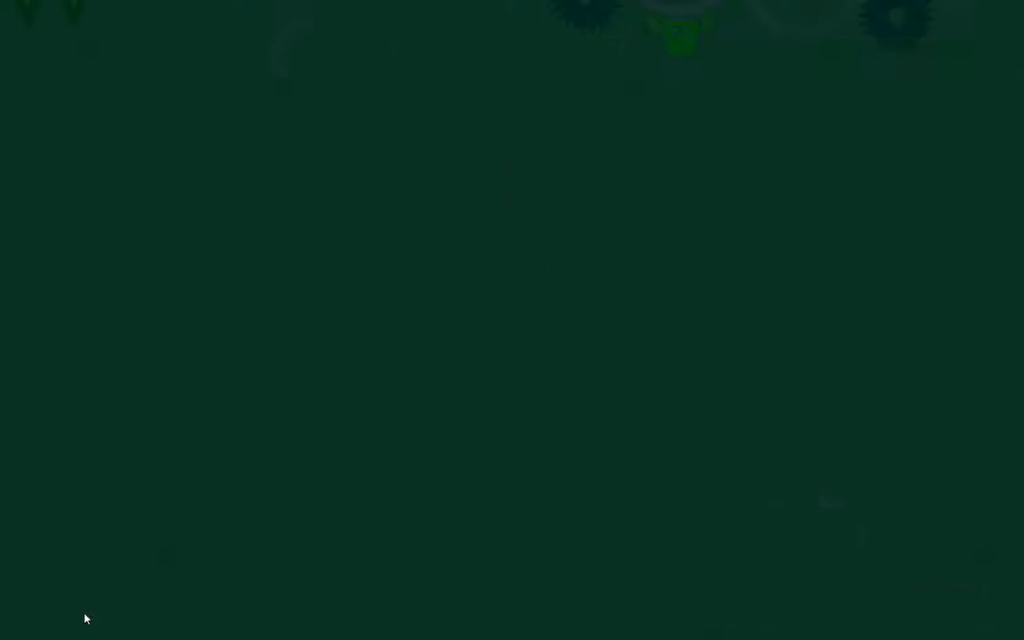
scroll(267, 590, down, 3)
scroll(268, 591, down, 1)
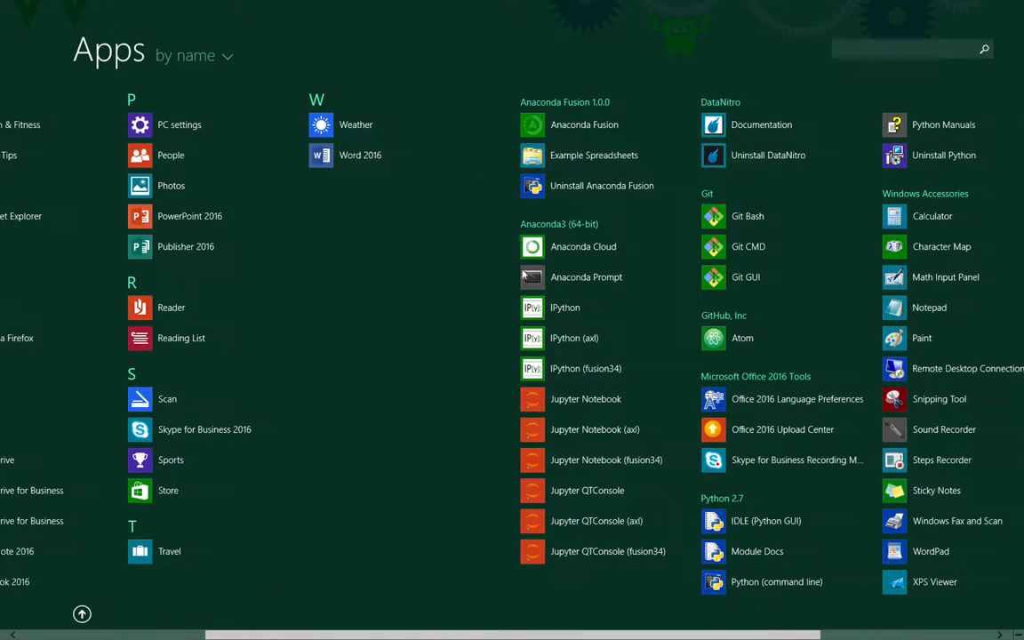
click(573, 127)
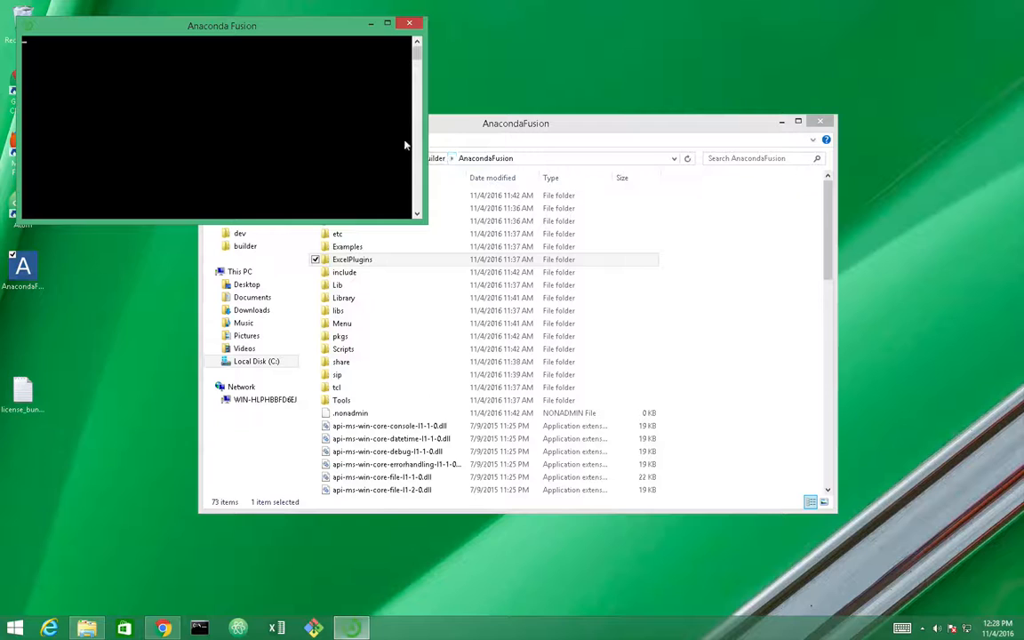
Minimize the AnacondaFusion folder window and start Excel from the taskbar
click(782, 122)
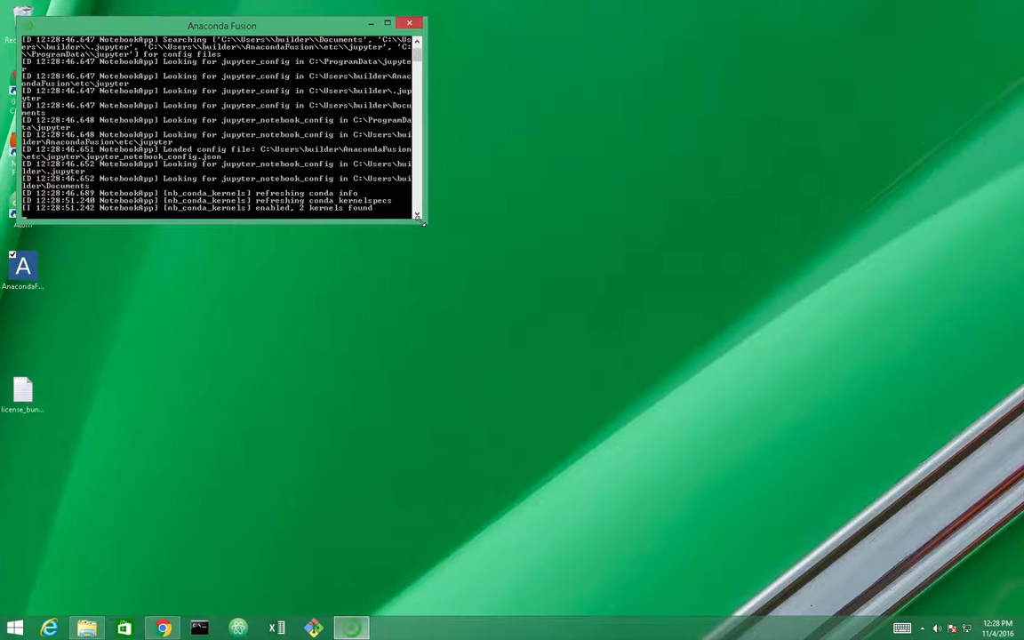
click(280, 629)
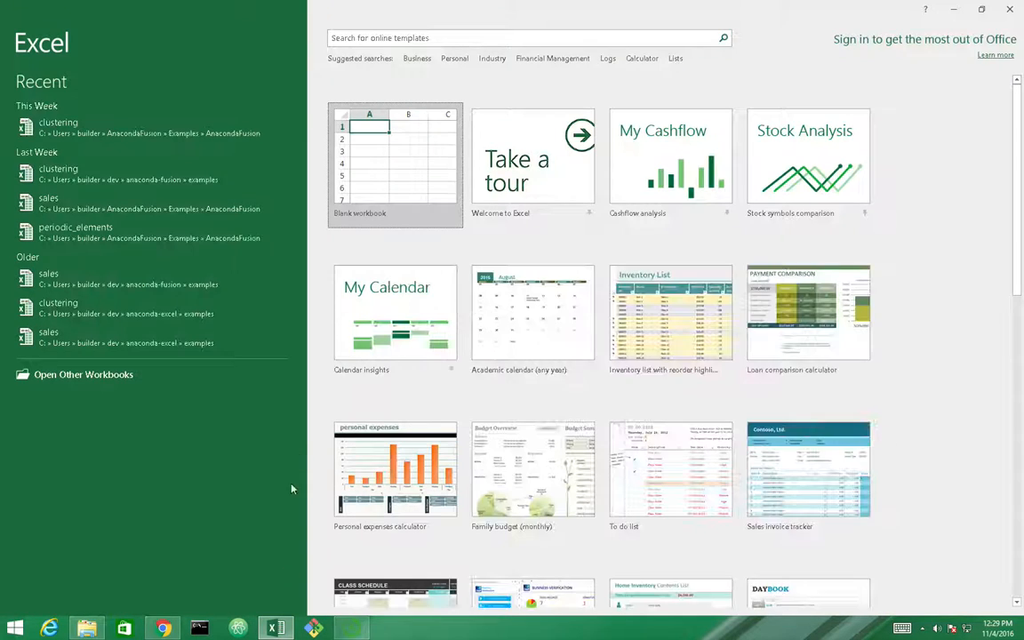
Open a blank workbook and reach the Trust Center's Trusted Add-in Catalogs settings
click(384, 186)
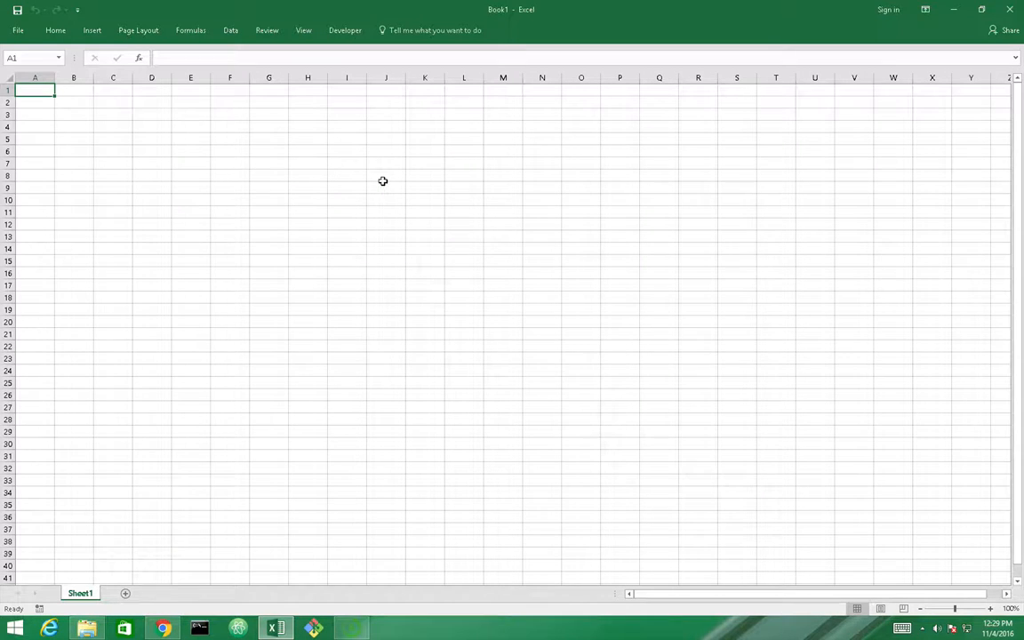
click(20, 31)
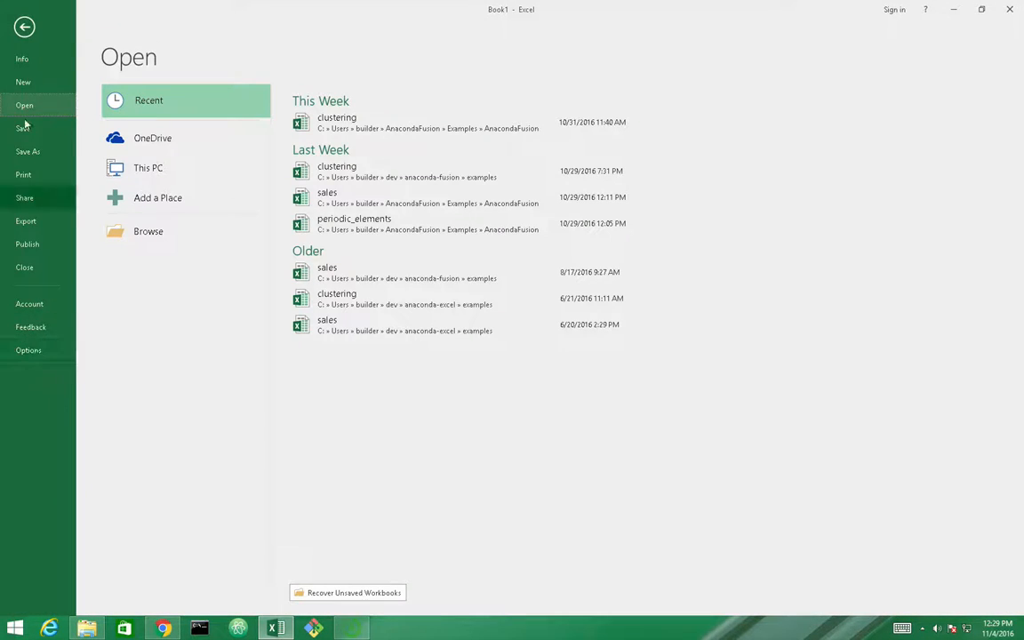
click(28, 30)
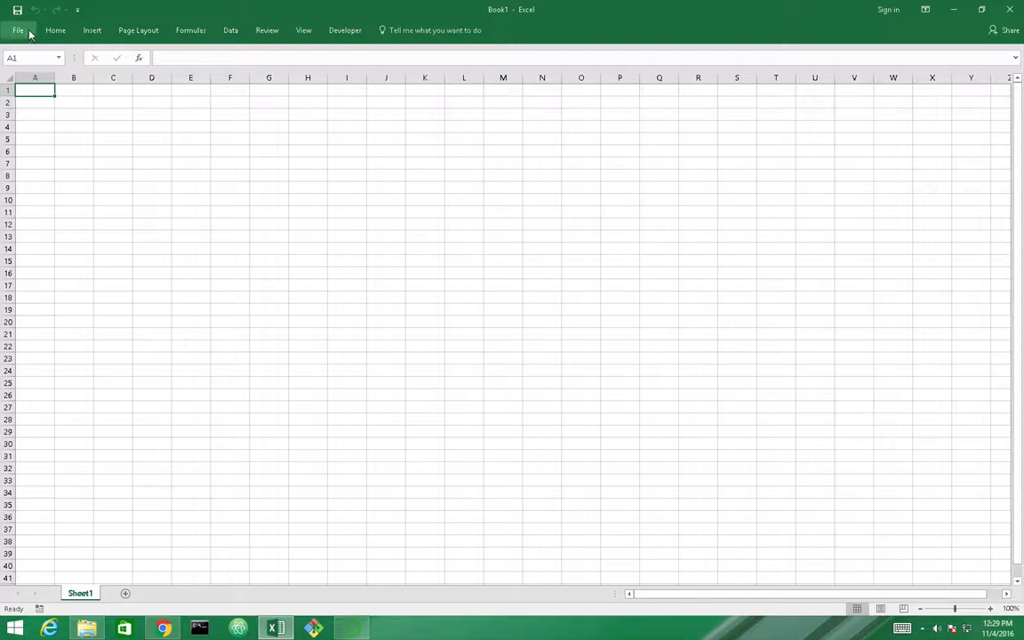
click(21, 32)
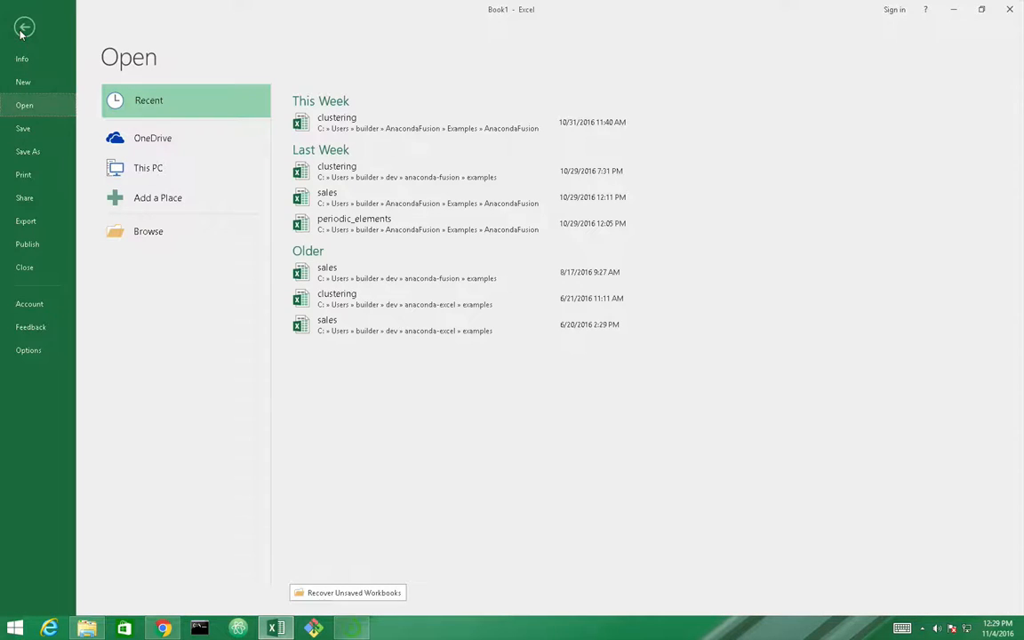
click(29, 351)
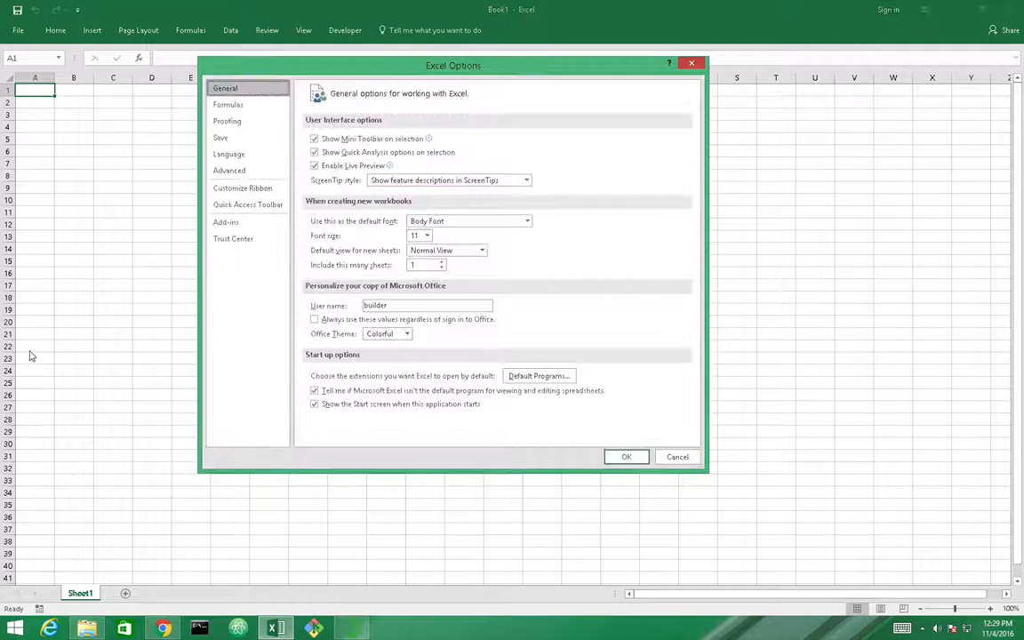
click(238, 242)
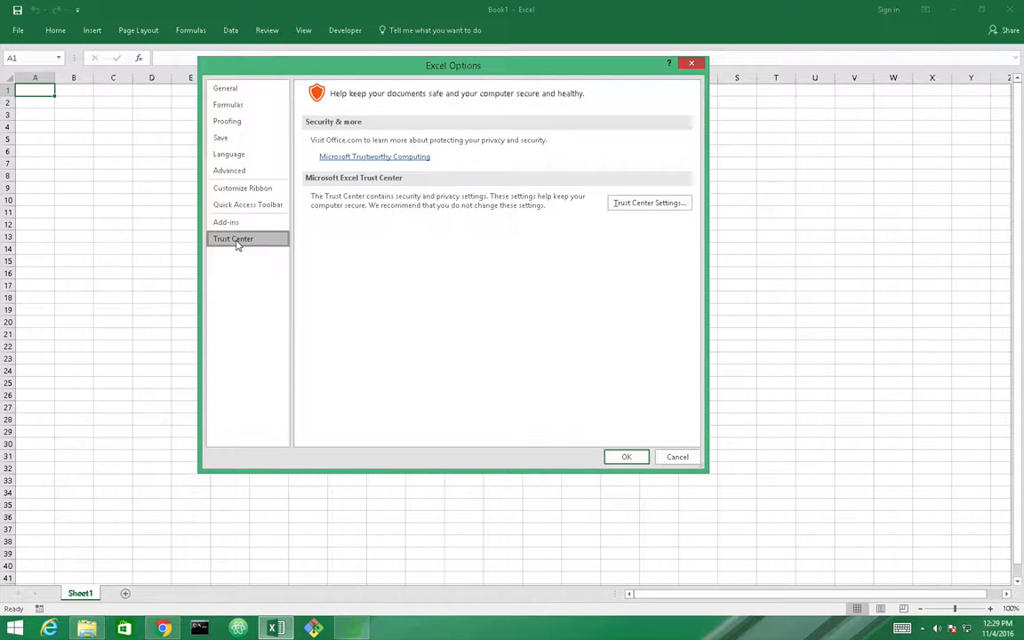
click(660, 207)
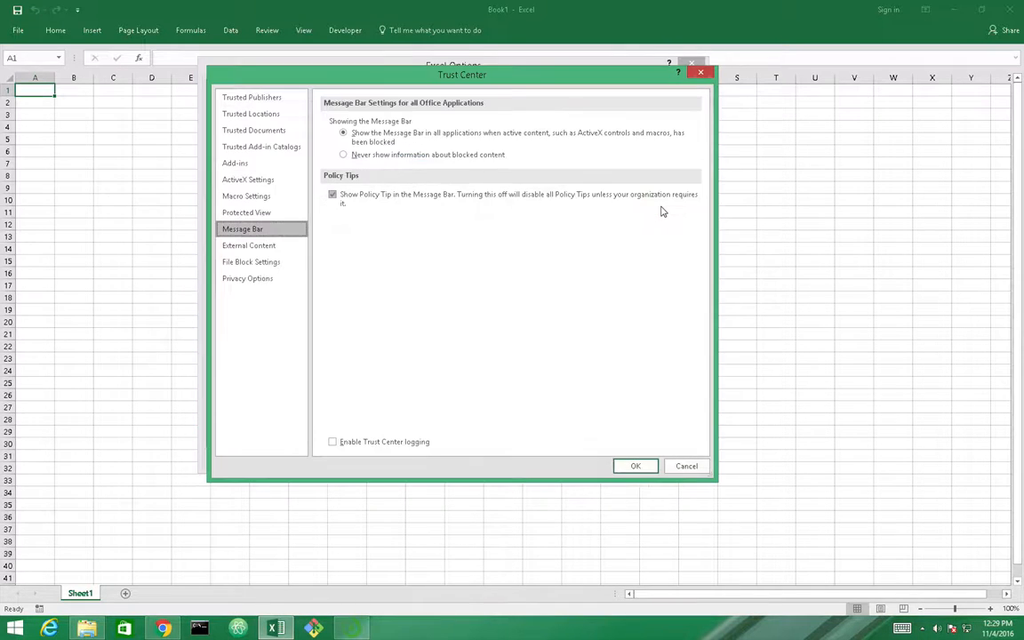
click(290, 151)
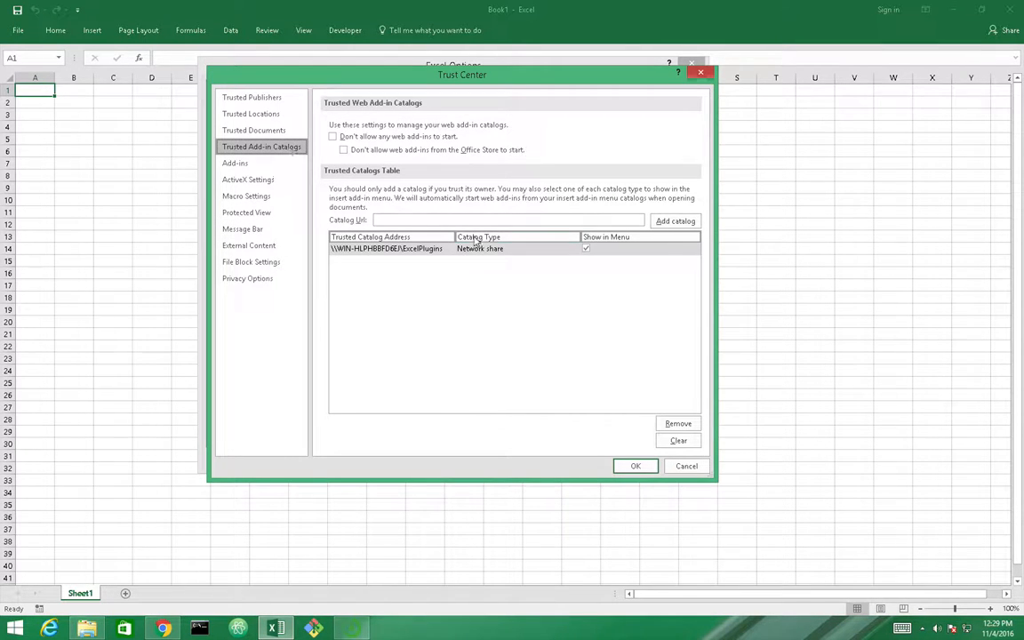
Replace the old catalog with the ExcelPlugins share path, tick Show in Menu, and save
click(678, 423)
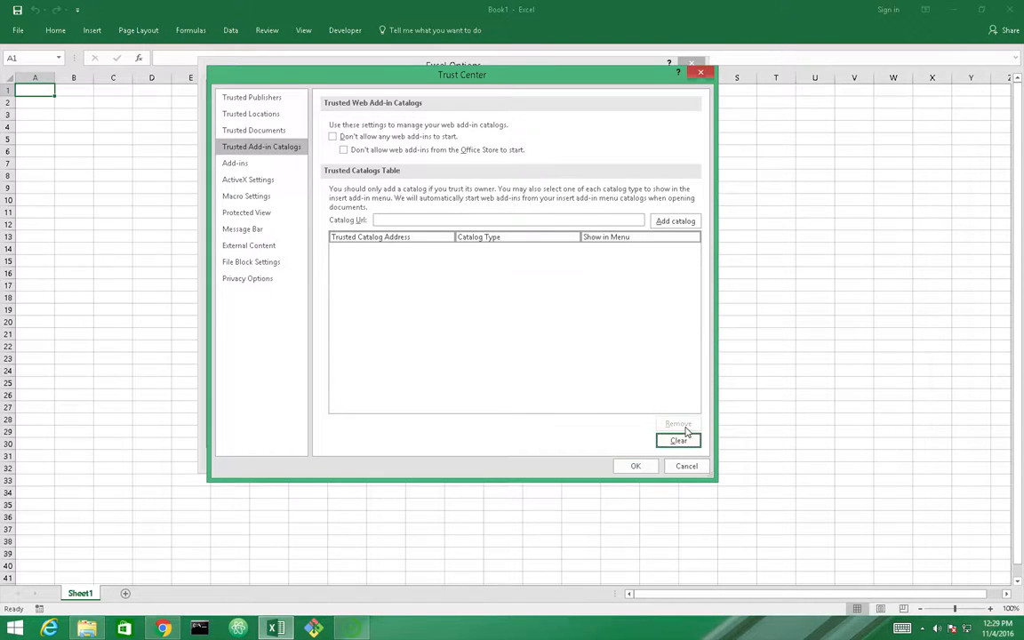
click(620, 219)
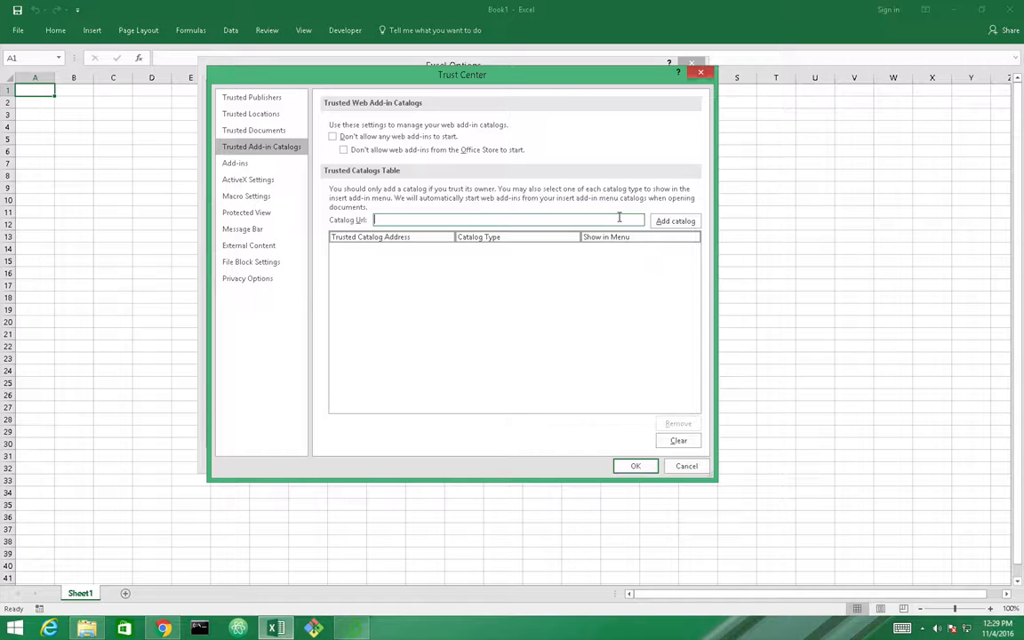
text(\\WIN-HLPHBBFD6E\ExcelPlugins)
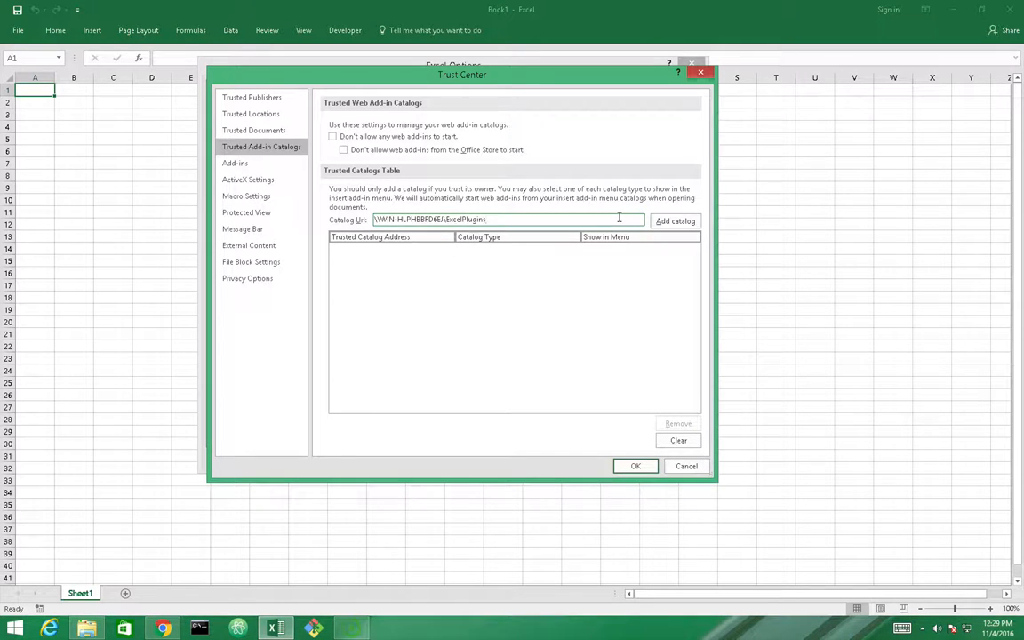
click(675, 221)
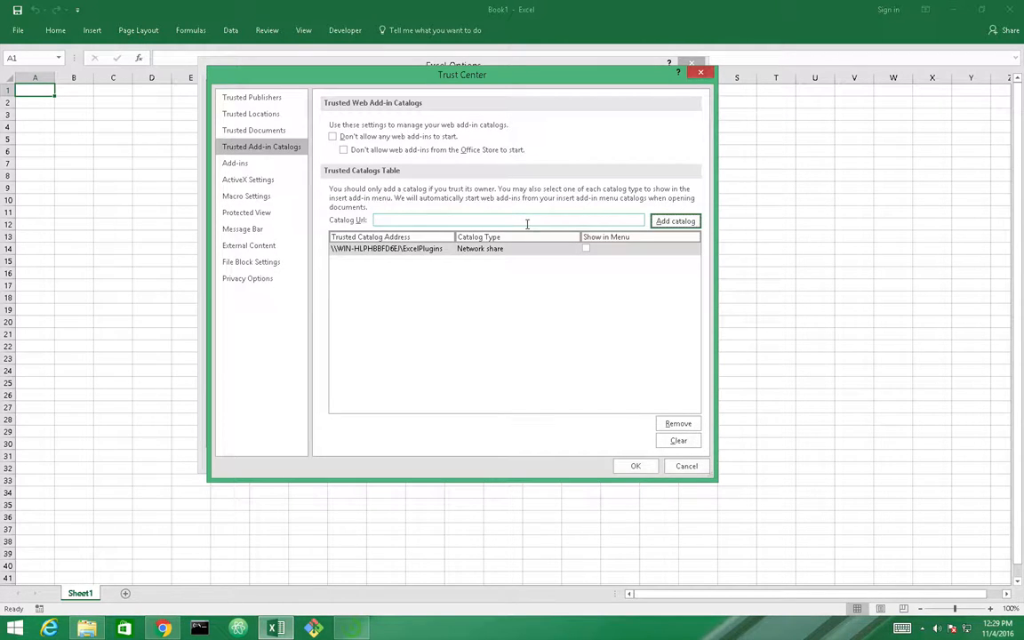
click(587, 250)
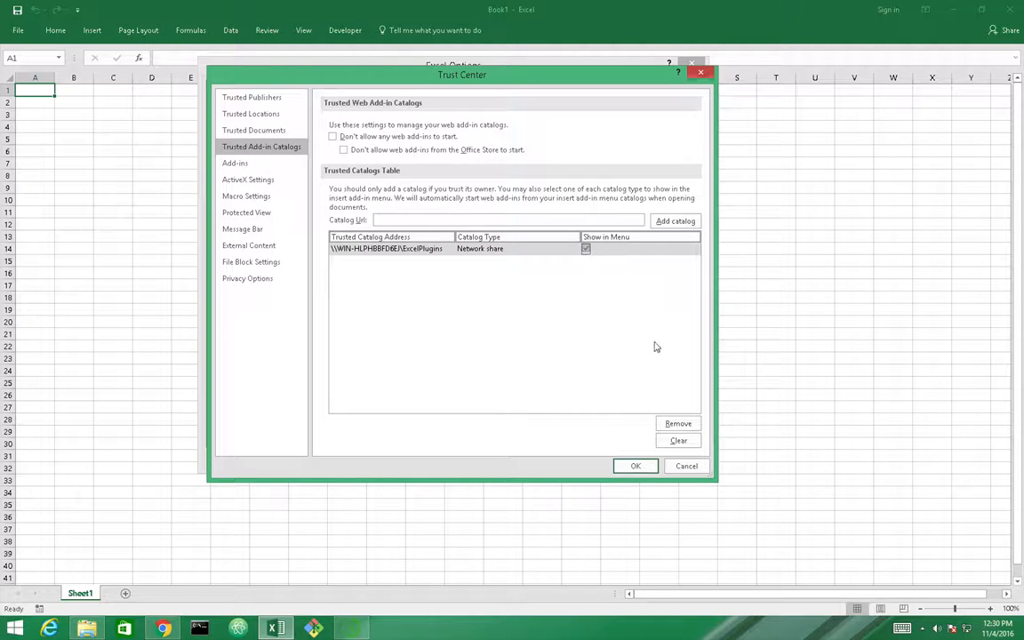
click(643, 471)
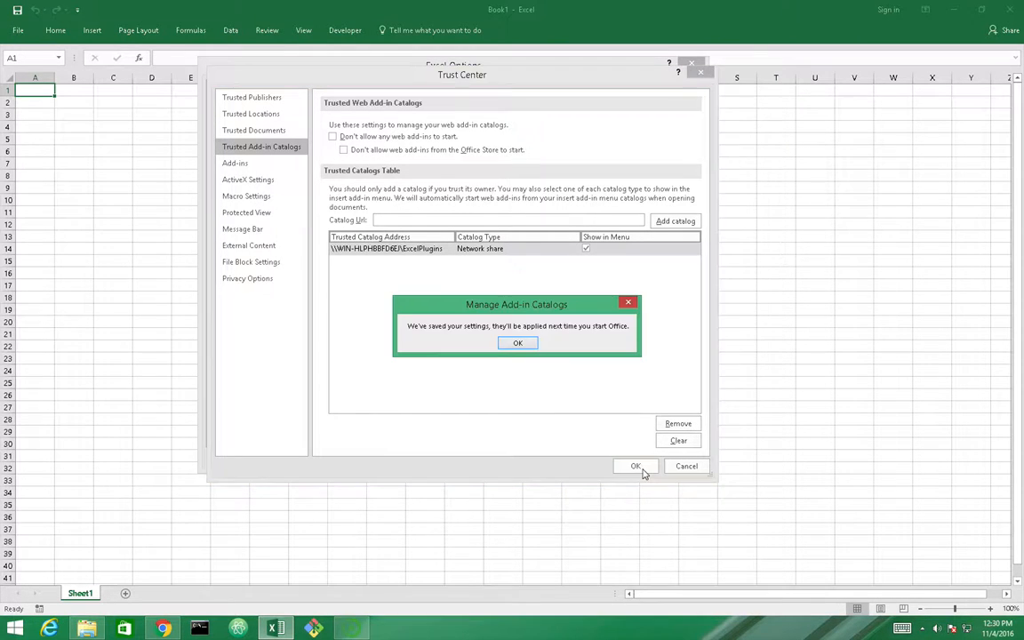
click(519, 345)
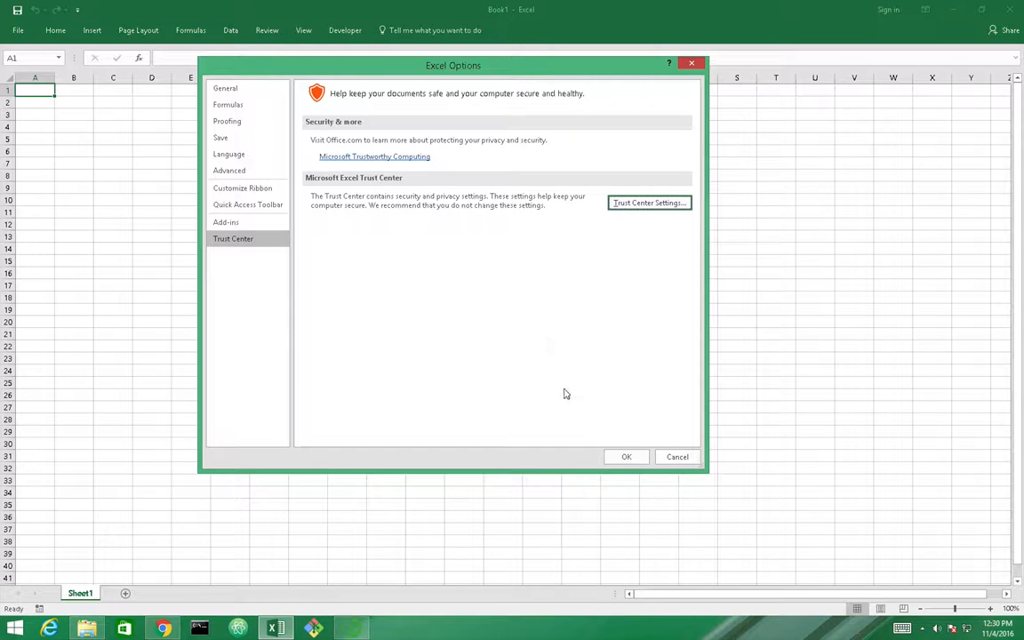
click(622, 457)
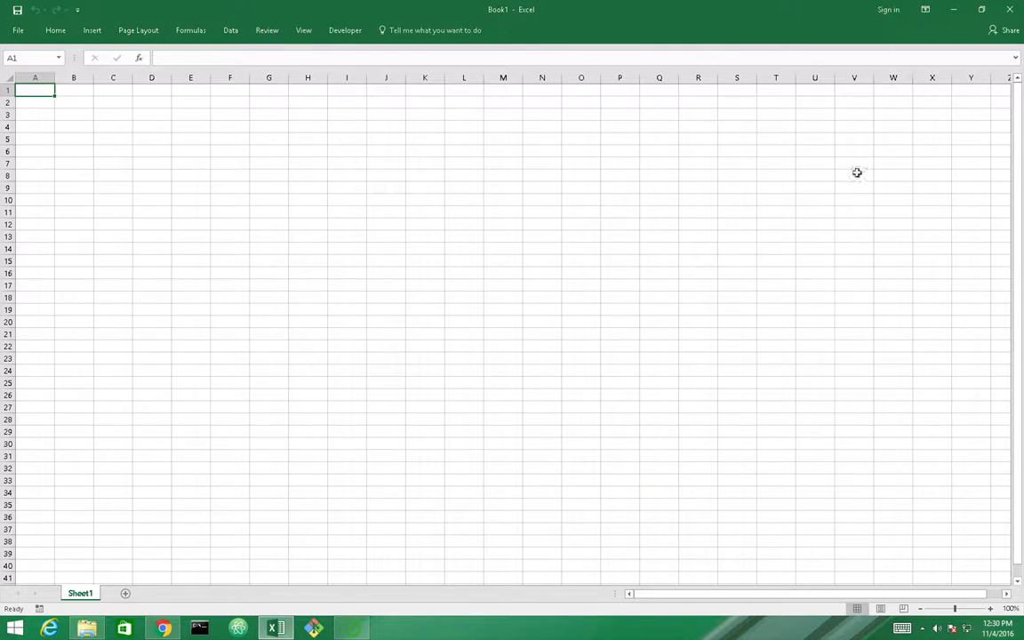
Restart Excel and create a new blank workbook
click(1013, 15)
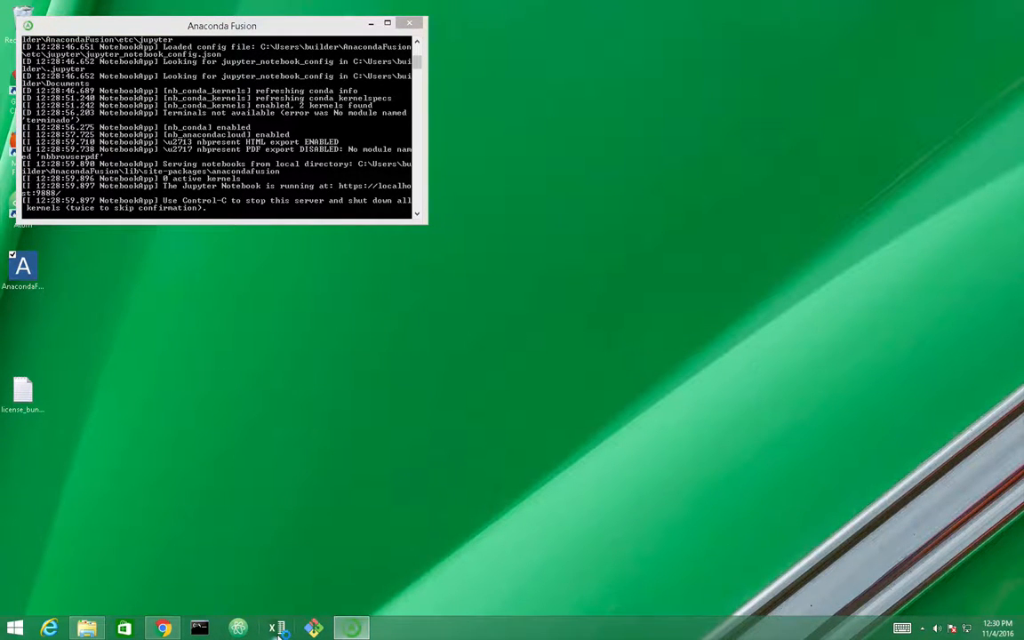
click(277, 629)
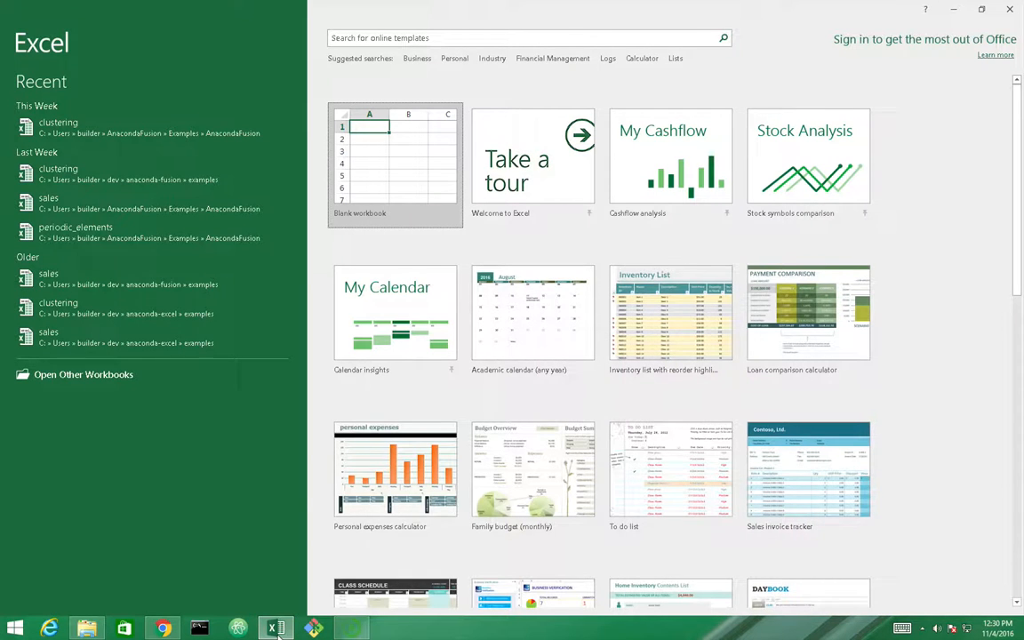
click(391, 196)
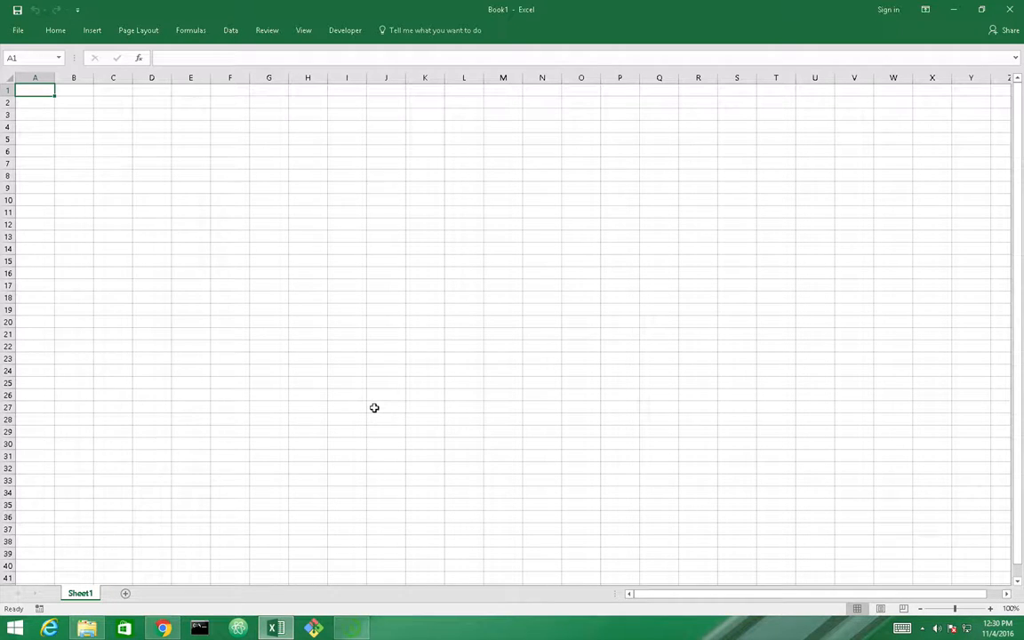
Insert the Anaconda Fusion add-in from the SHARED FOLDER catalog via My Add-ins
click(93, 31)
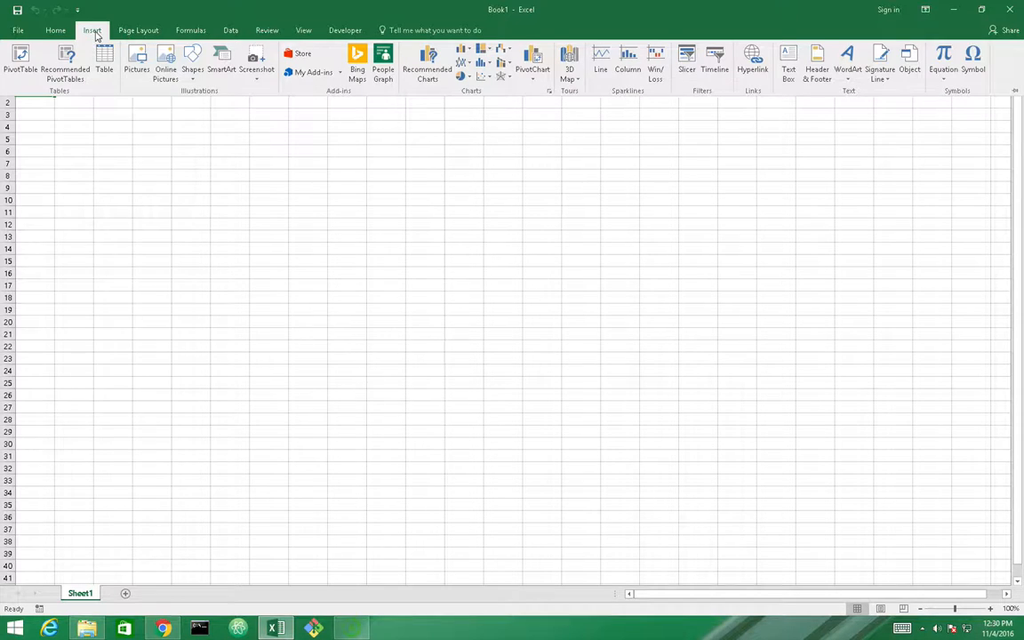
click(303, 75)
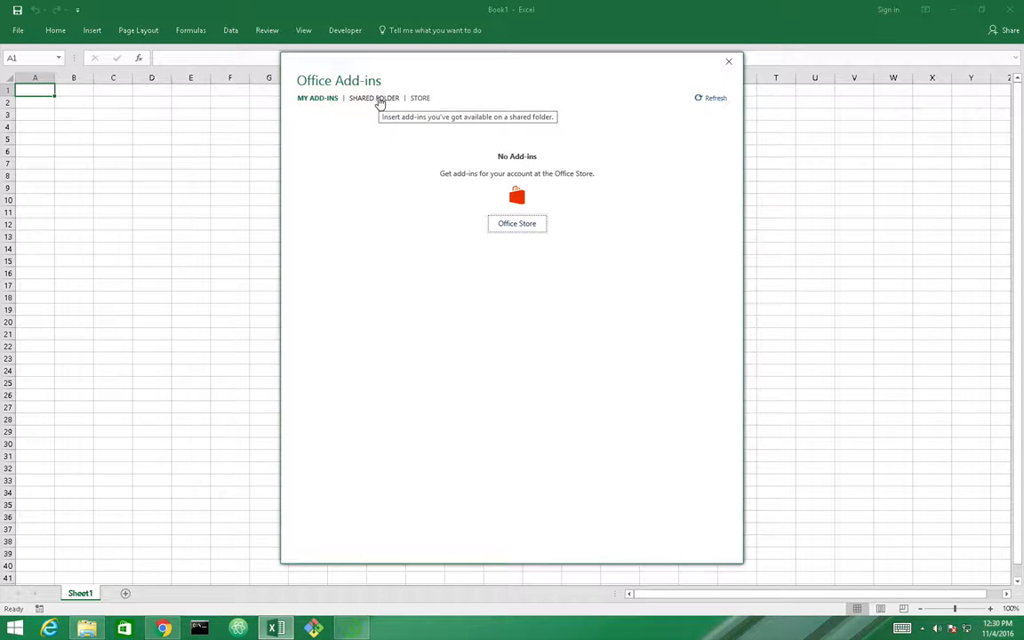
click(380, 99)
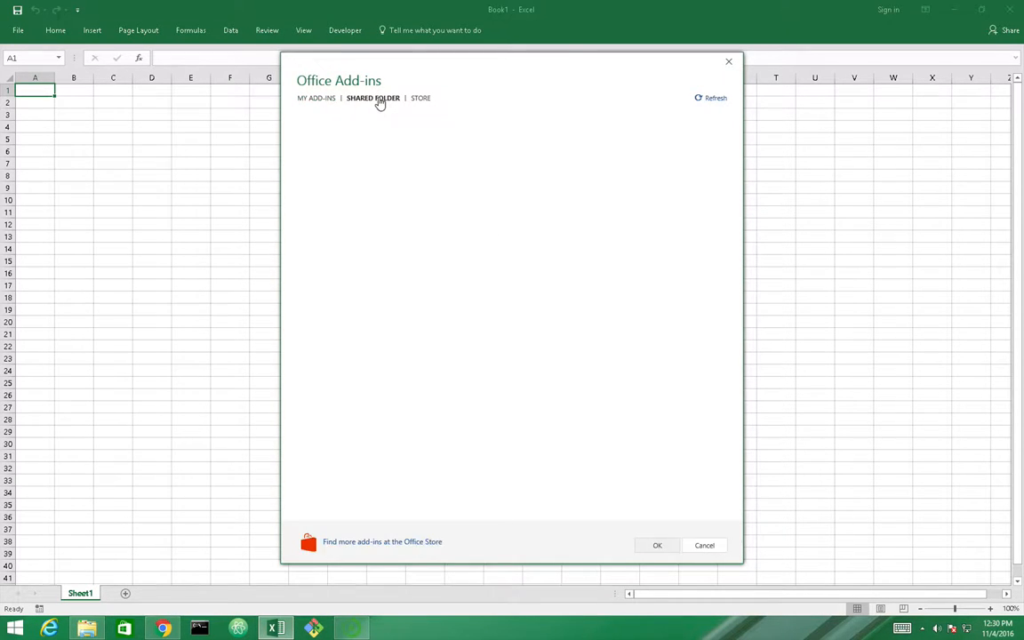
click(325, 145)
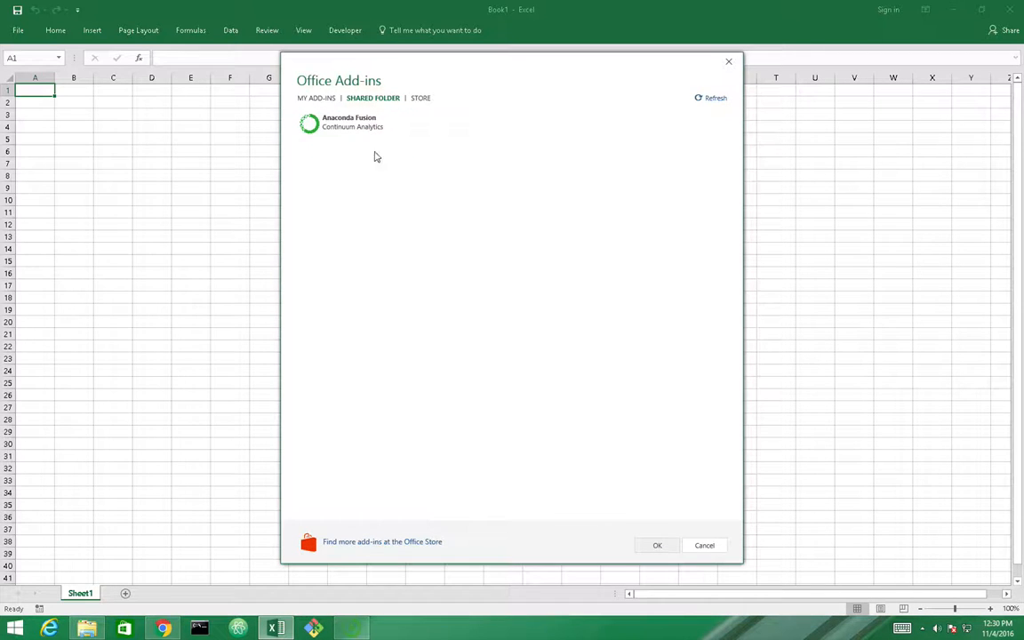
click(342, 123)
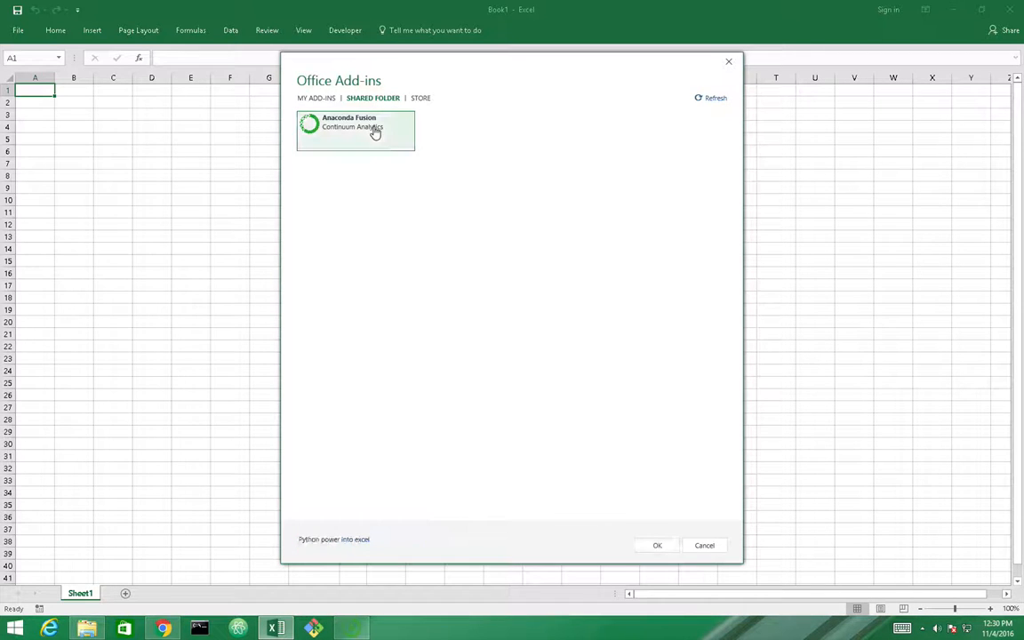
click(658, 547)
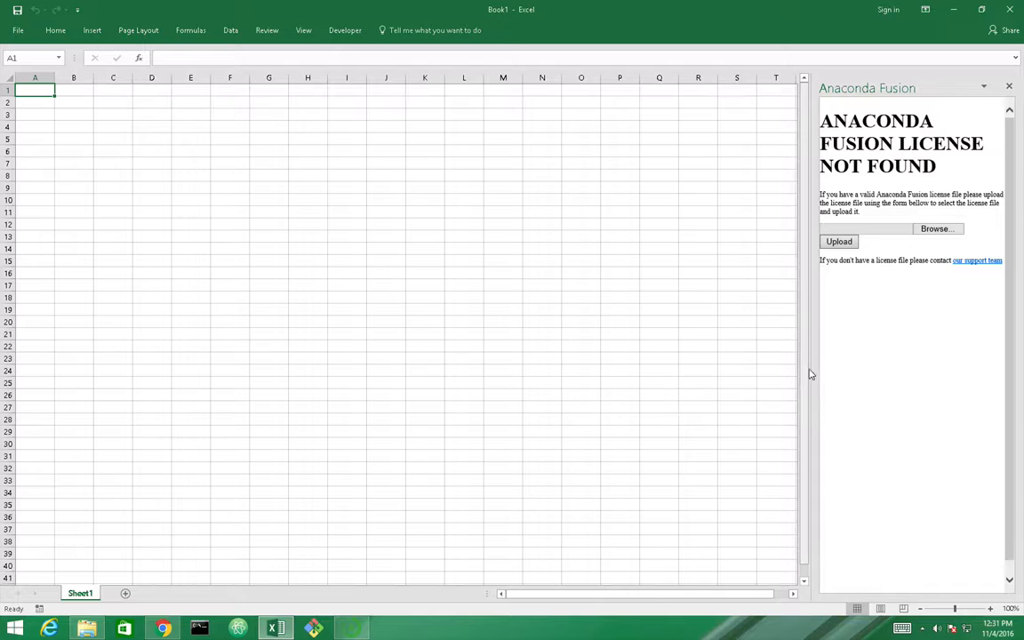
drag(810, 365, 590, 344)
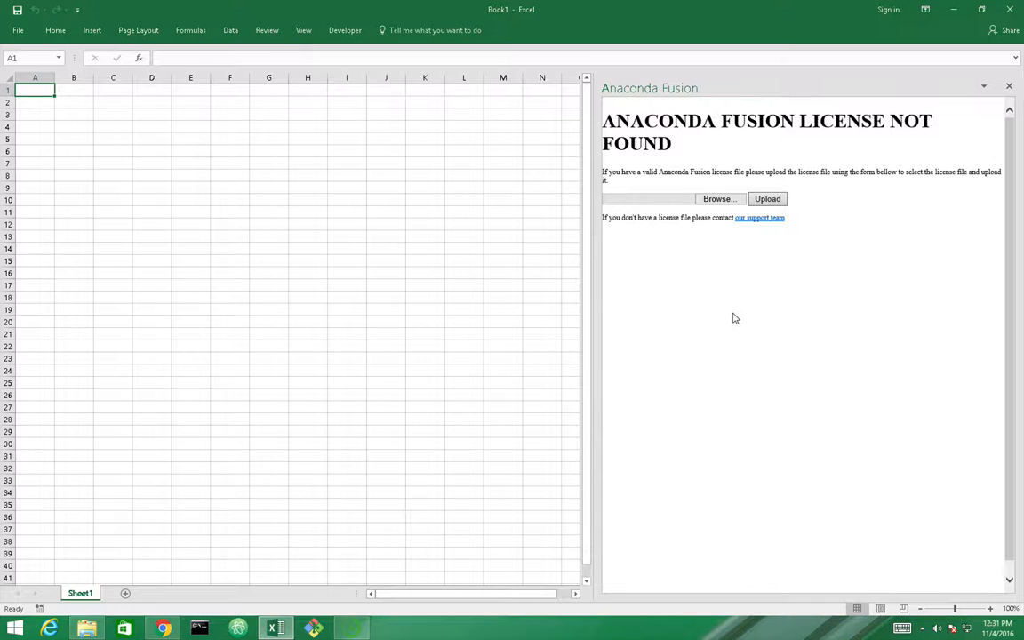
click(719, 200)
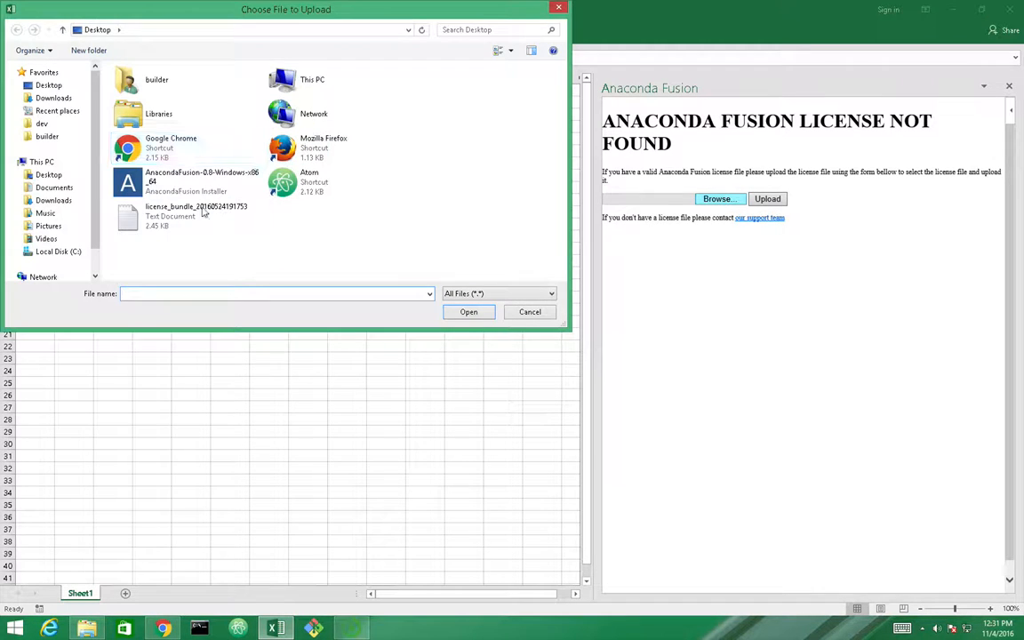
click(191, 213)
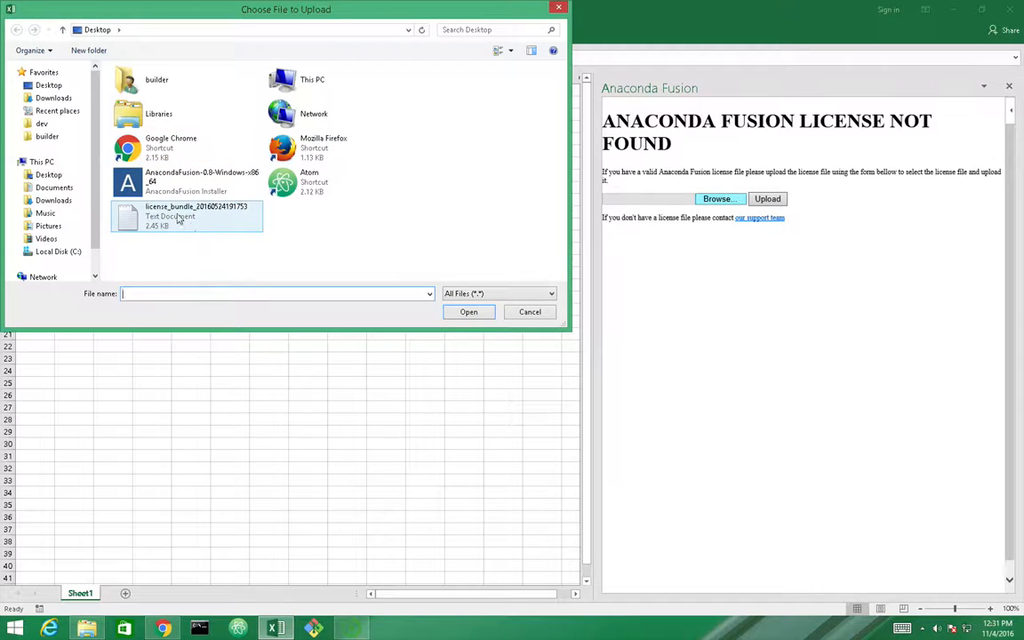
click(469, 313)
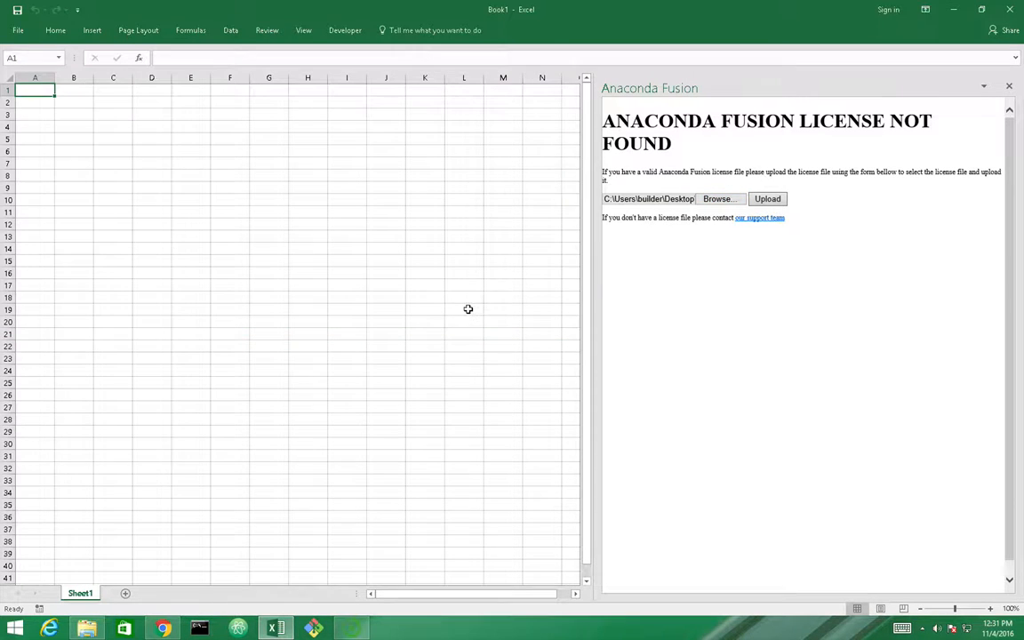
click(767, 199)
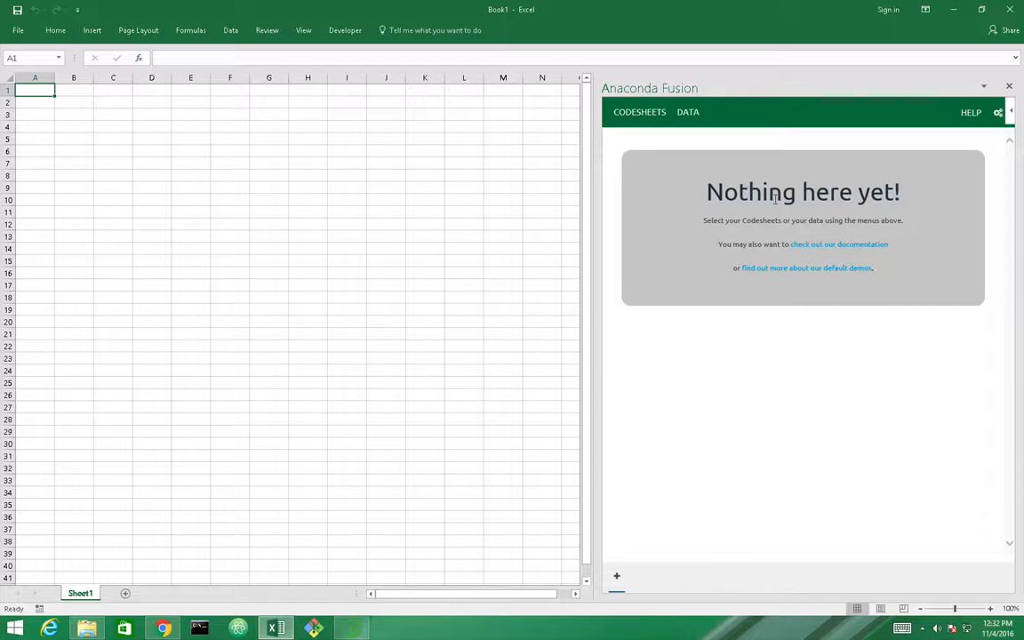
click(169, 629)
scroll(319, 481, down, 4)
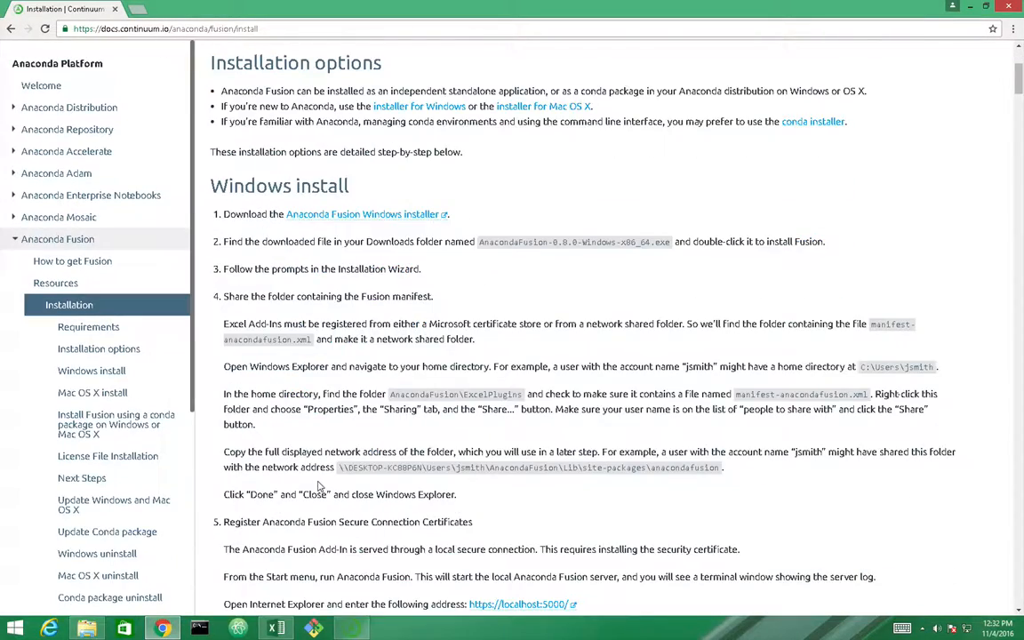
scroll(319, 482, up, 4)
scroll(329, 453, down, 3)
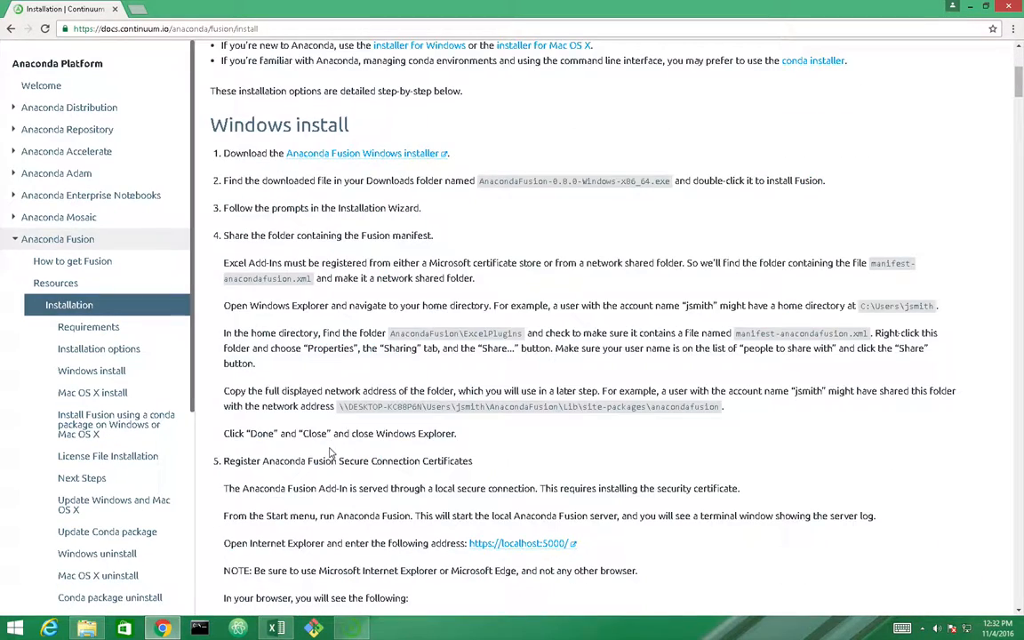
scroll(330, 453, down, 3)
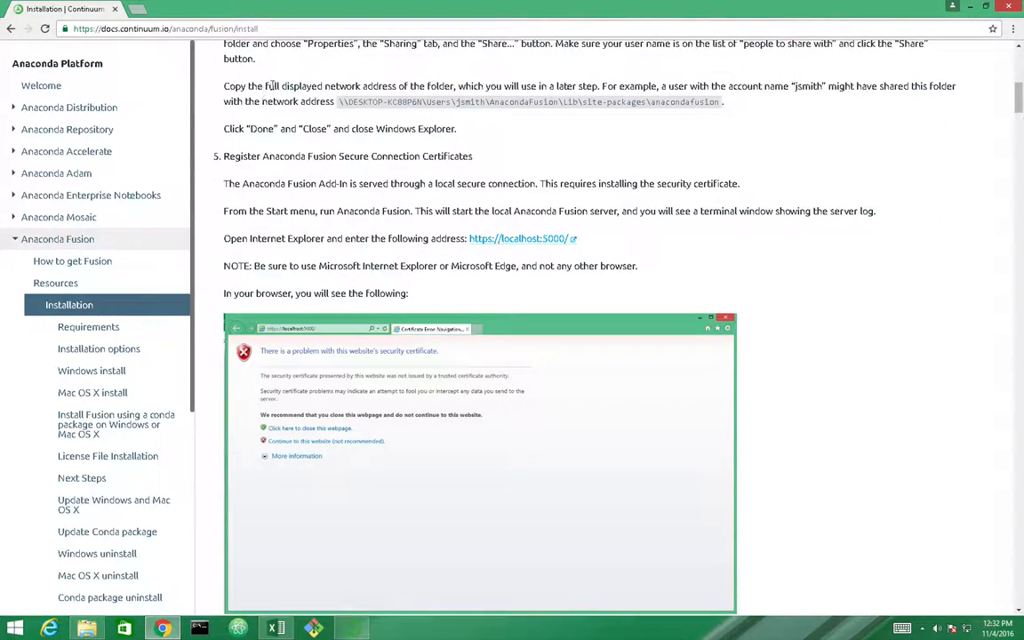
scroll(303, 151, down, 11)
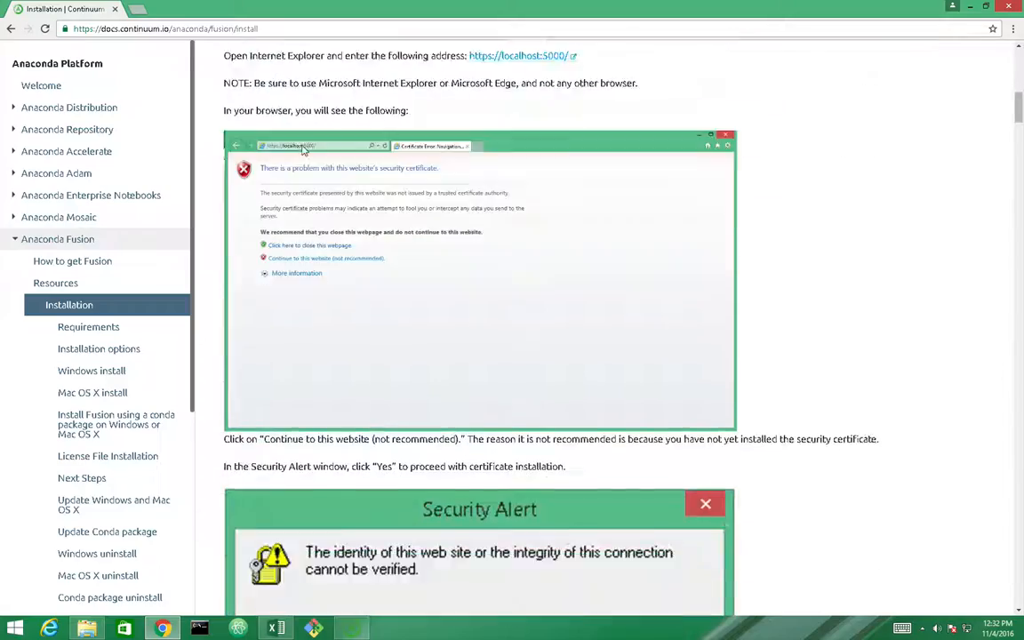
scroll(303, 151, down, 8)
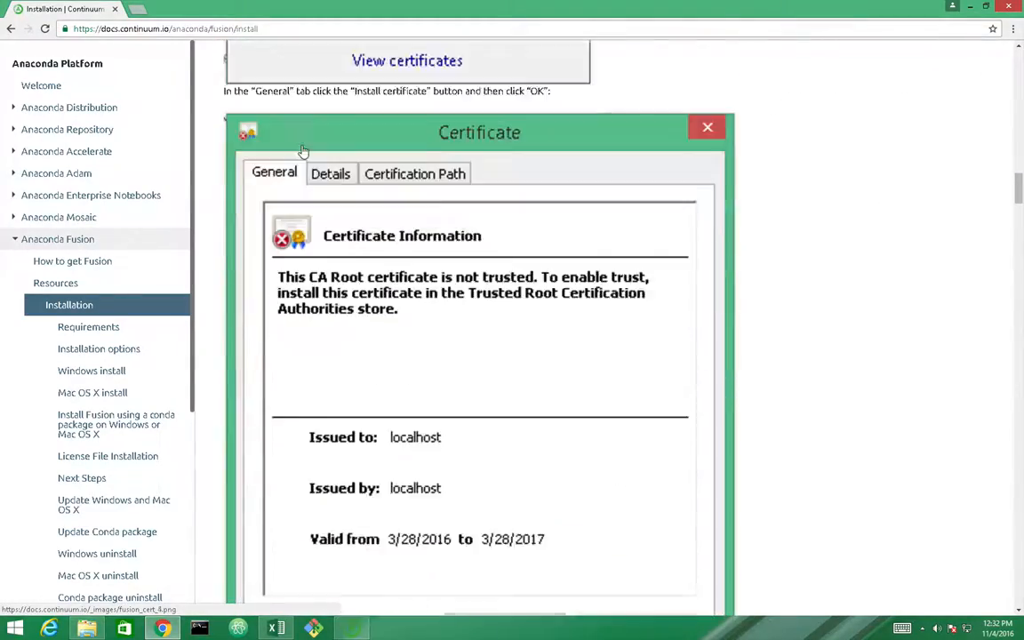
scroll(303, 151, up, 6)
scroll(303, 151, up, 8)
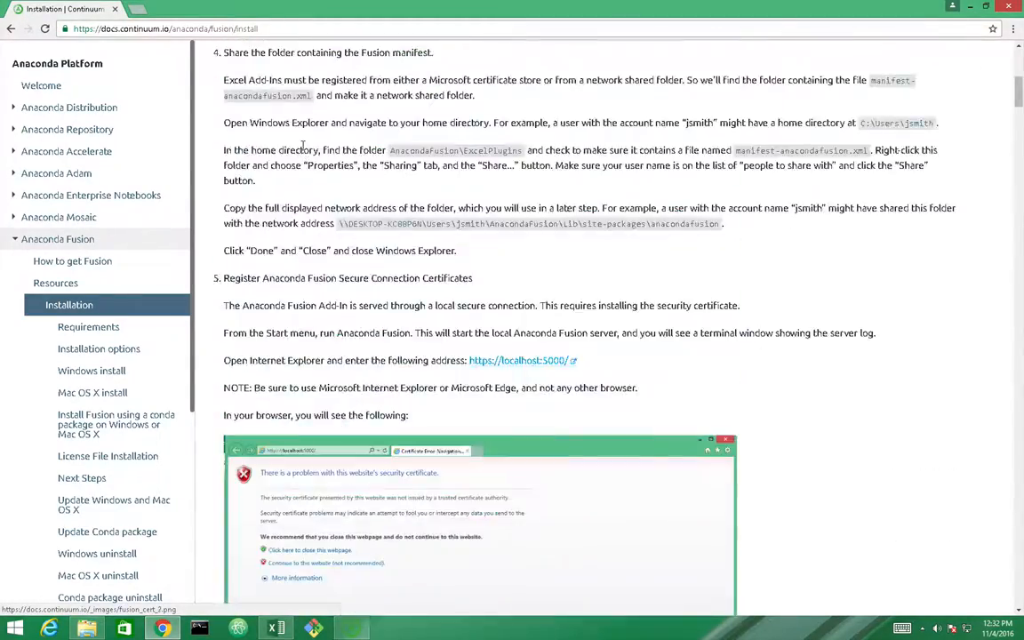
scroll(303, 151, down, 7)
scroll(303, 151, up, 10)
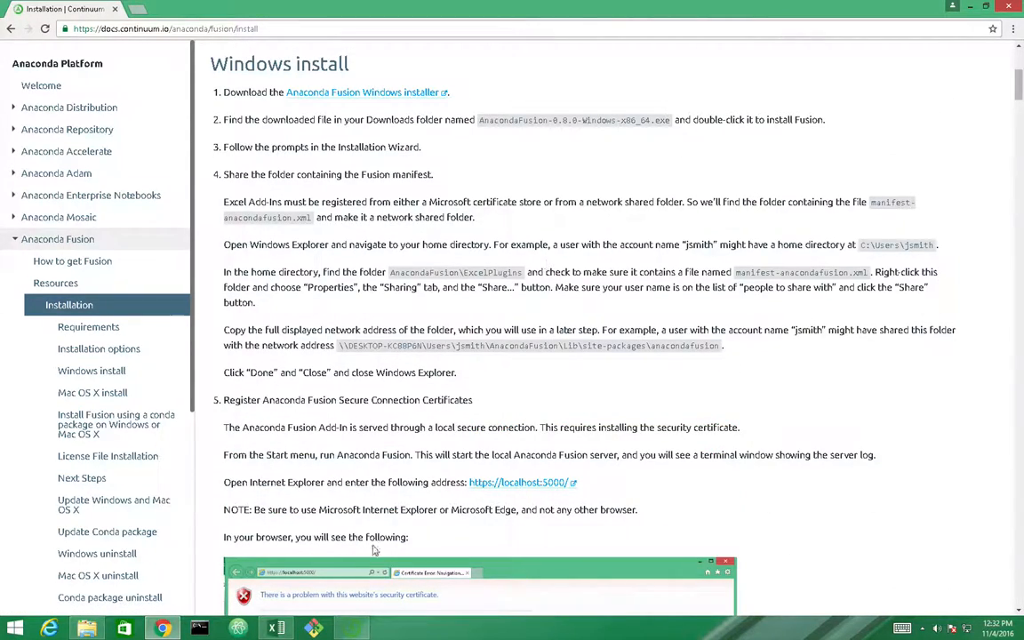
click(277, 628)
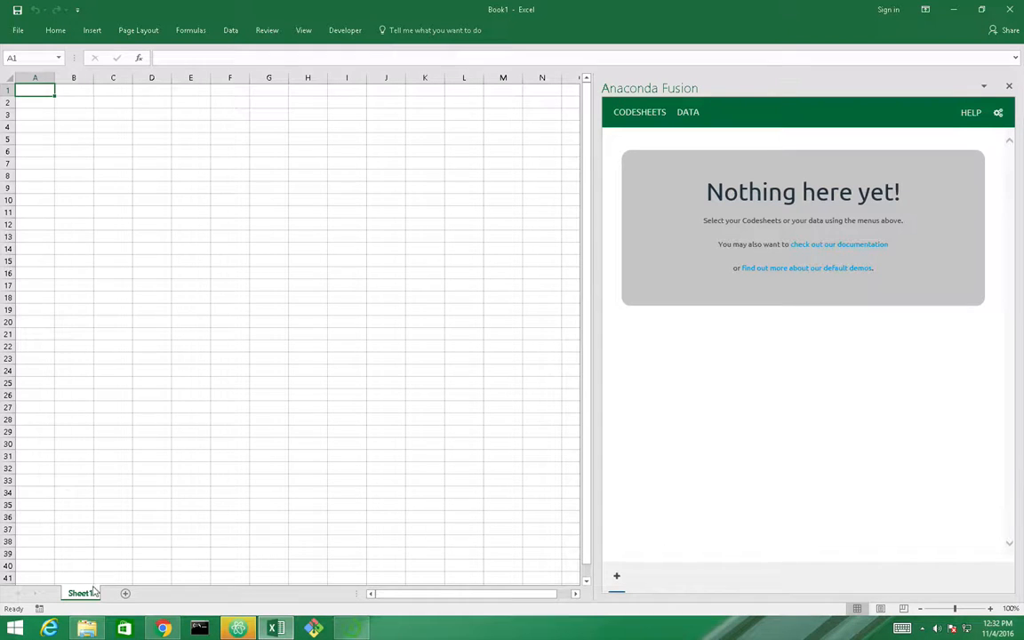
click(49, 628)
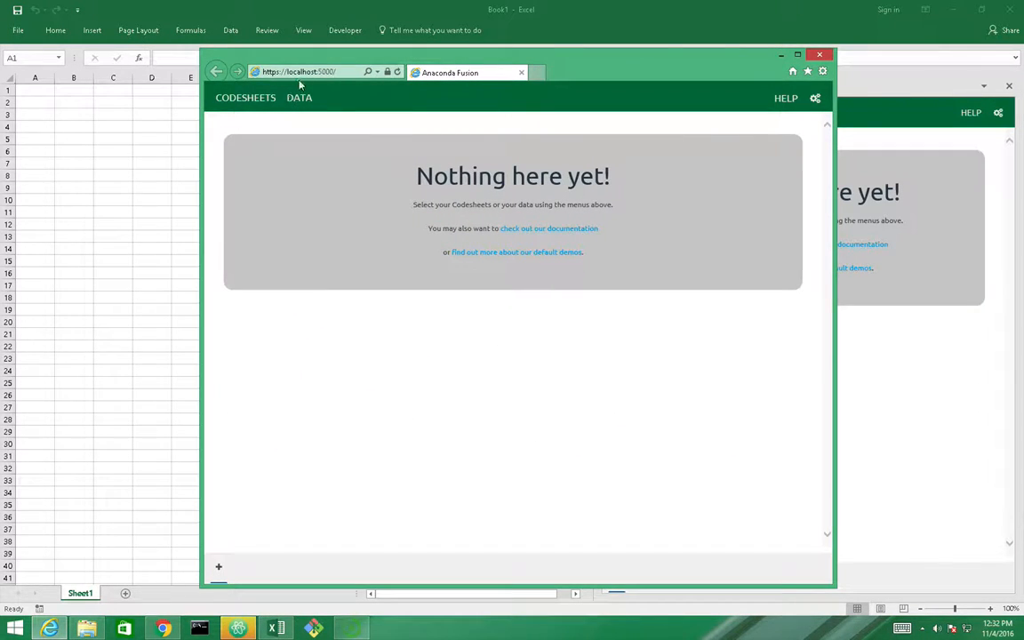
click(346, 71)
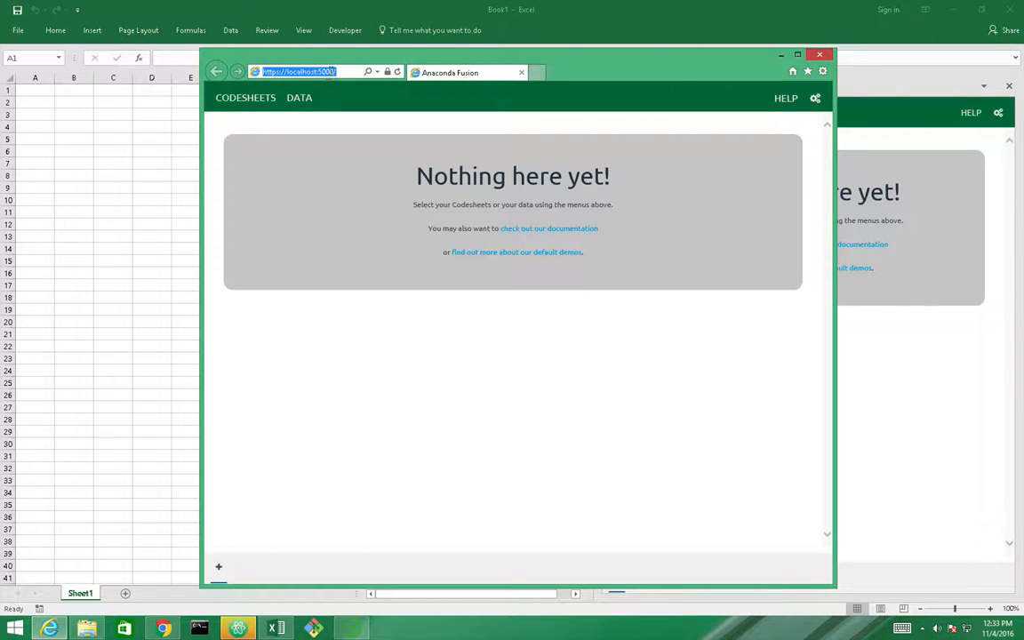
click(336, 72)
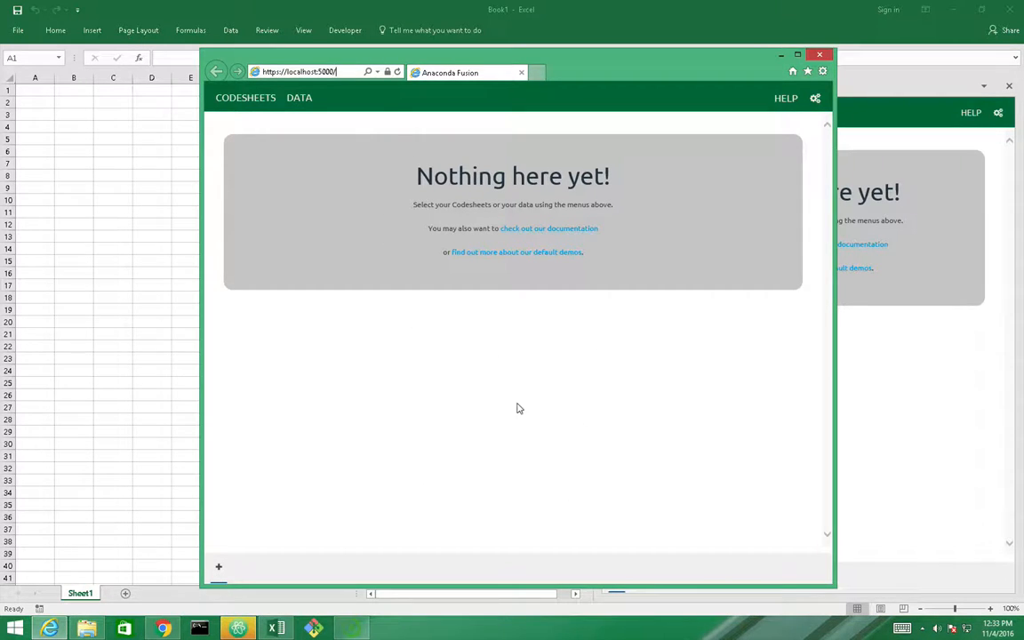
click(387, 74)
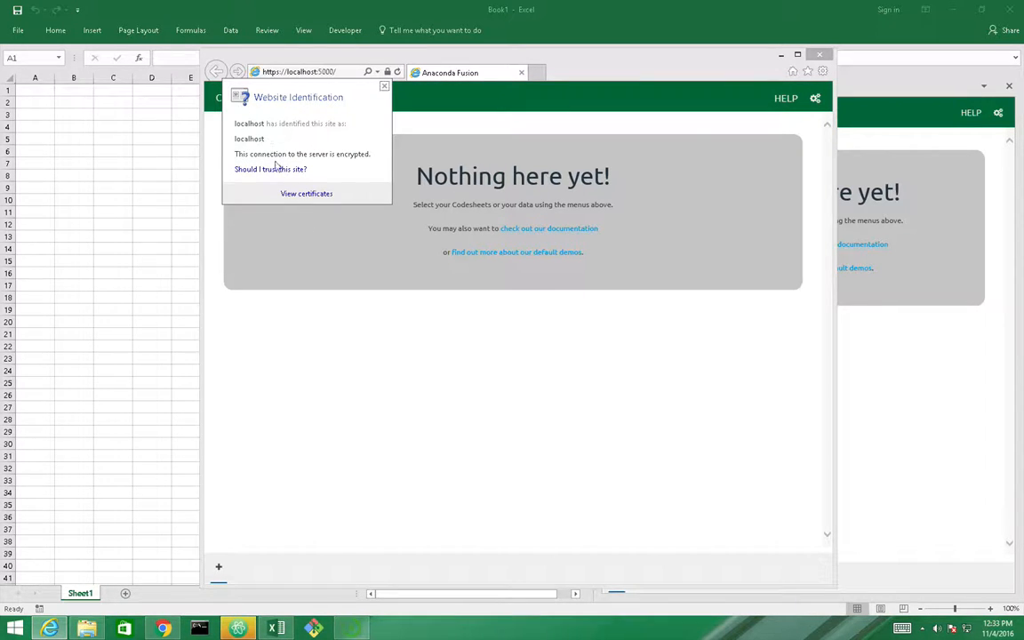
click(325, 198)
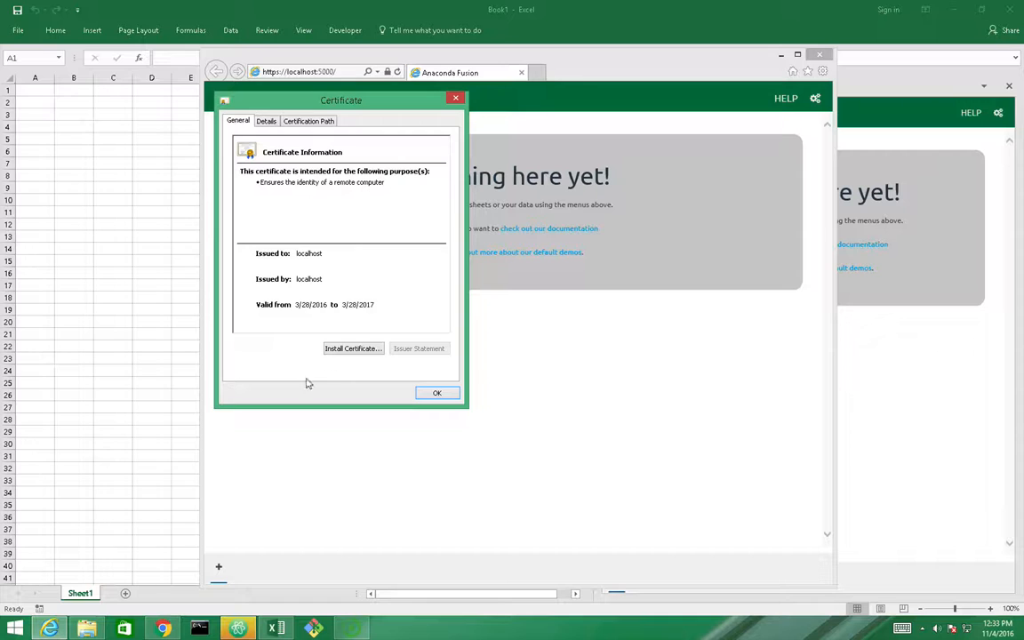
Start importing the localhost certificate, targeting the Trusted Root Certification Authorities store
click(355, 348)
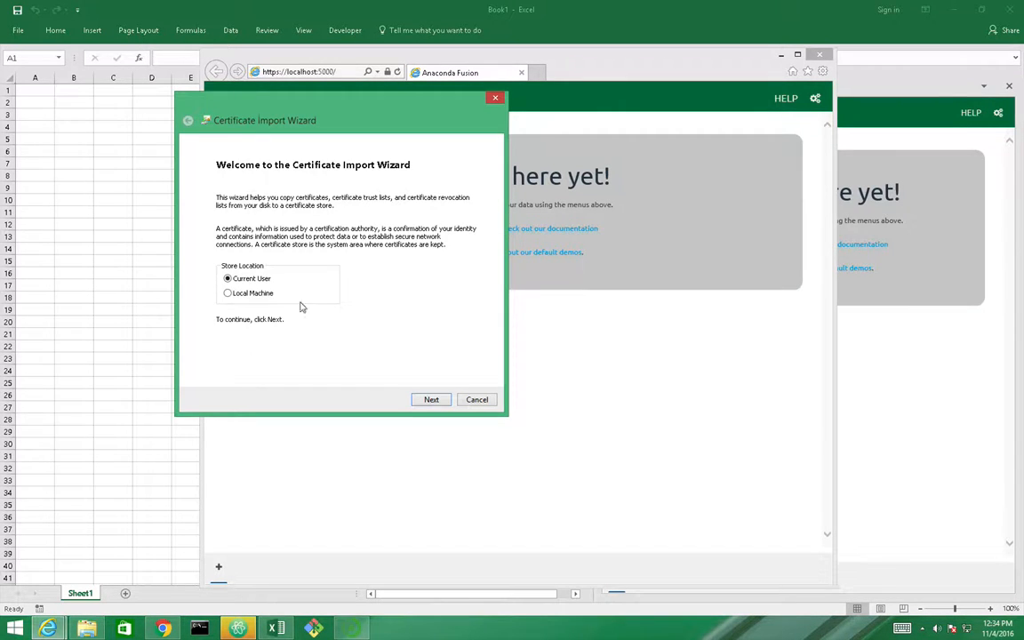
click(431, 400)
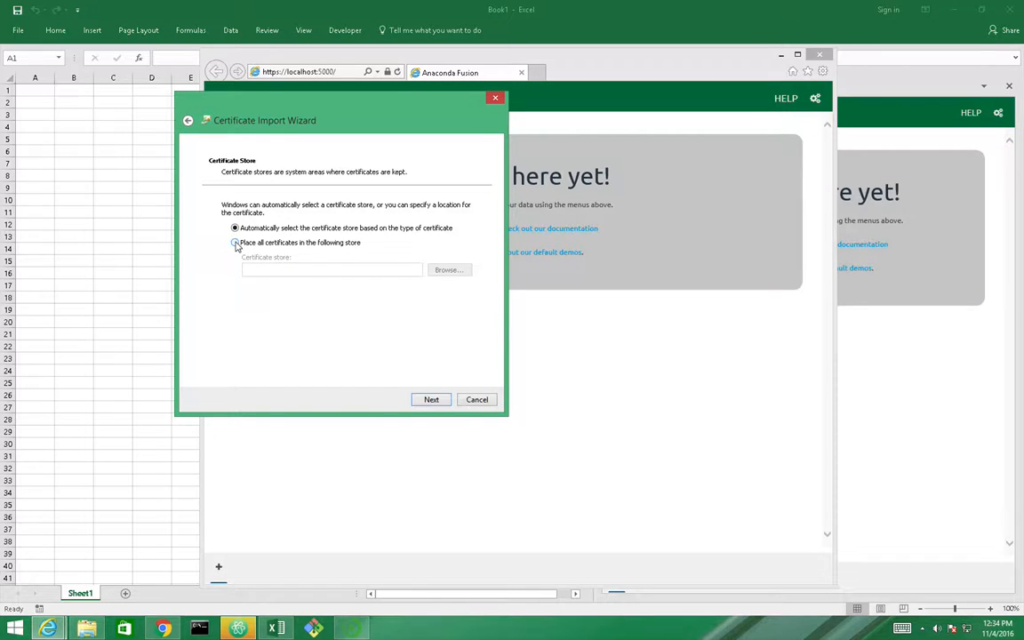
click(236, 243)
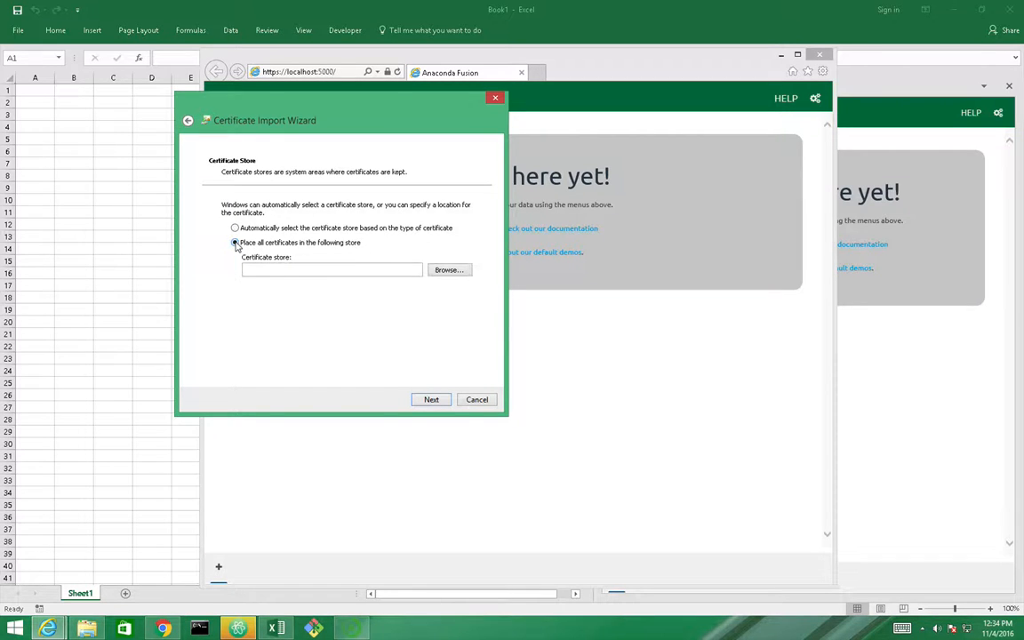
click(448, 270)
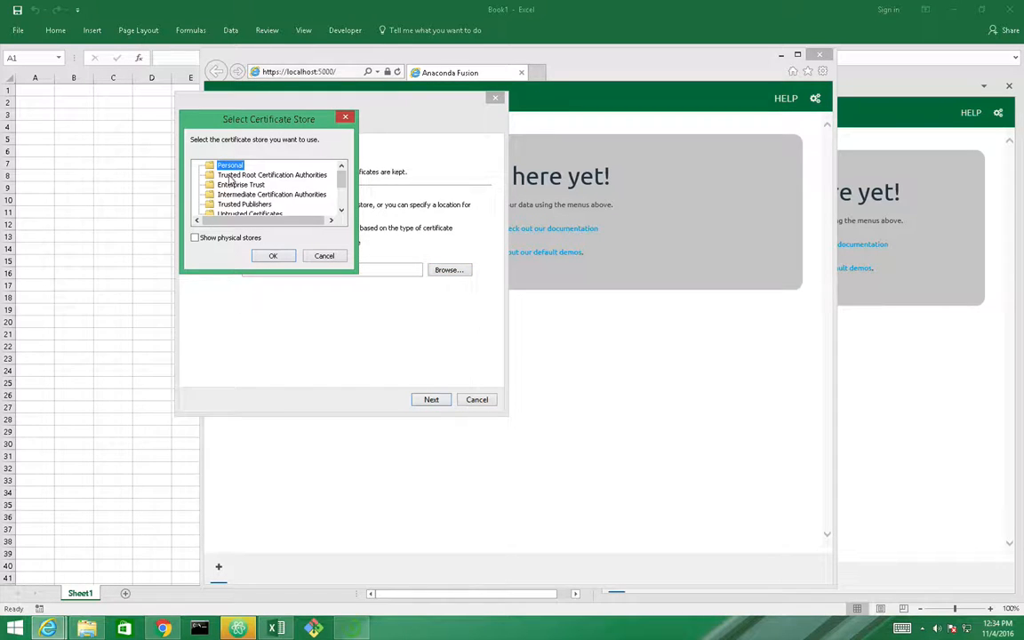
click(230, 176)
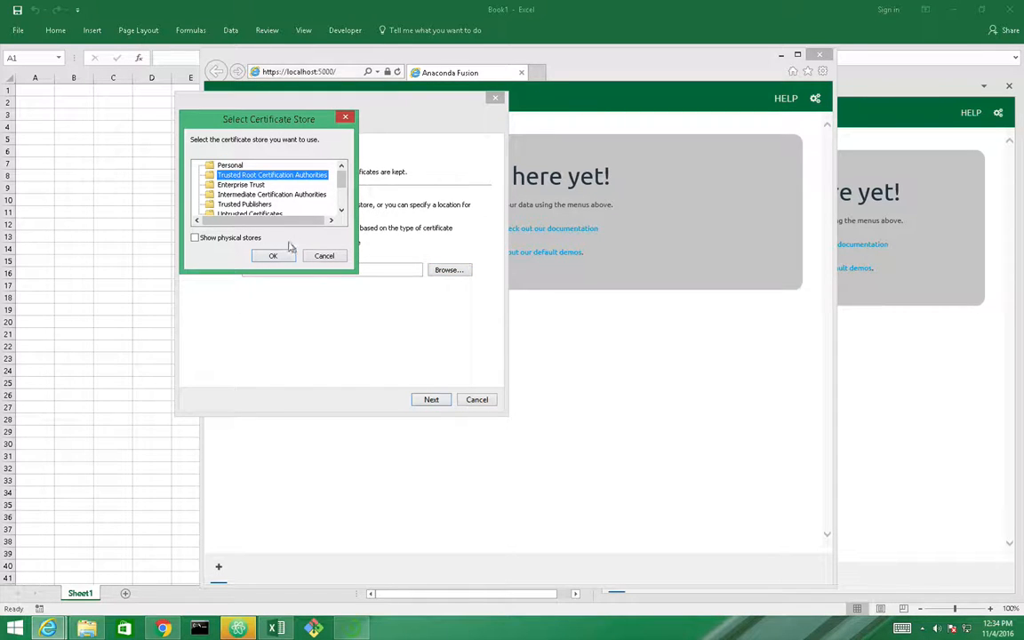
click(273, 256)
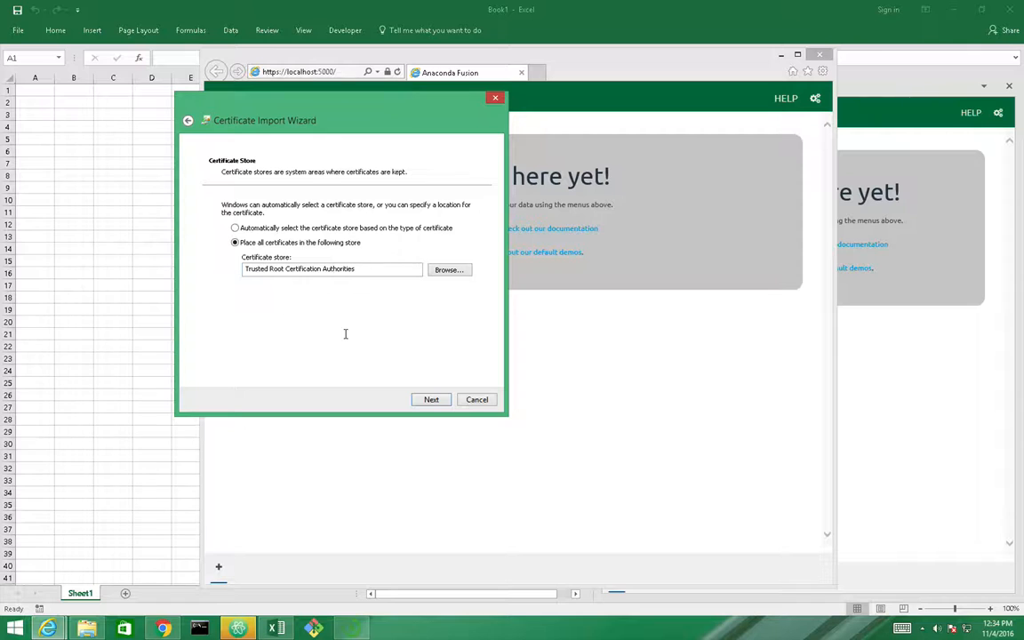
Complete the certificate import, then close the certificate window and Internet Explorer
click(432, 400)
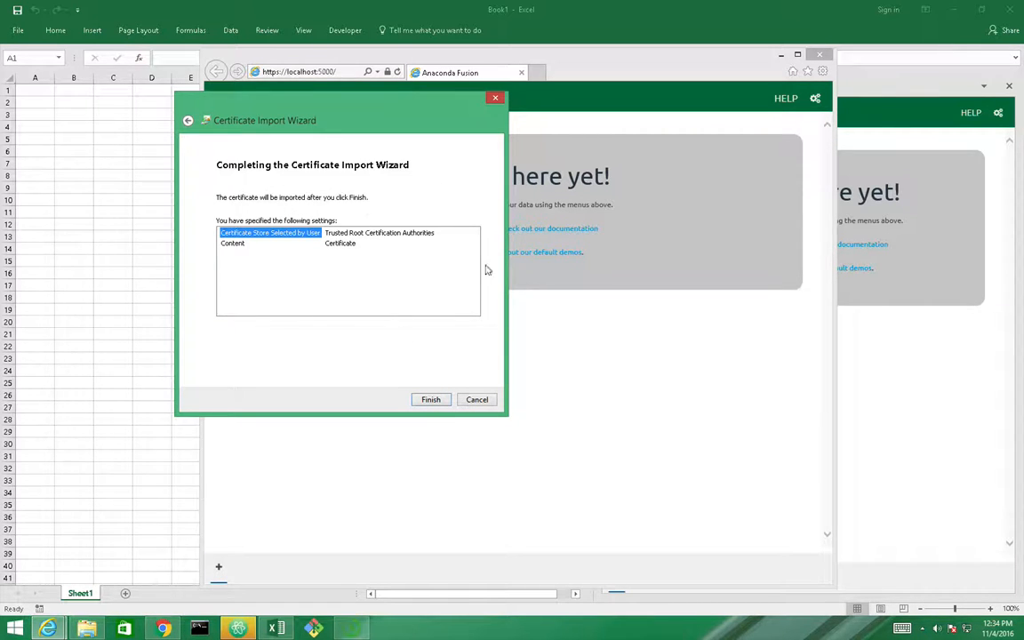
click(429, 400)
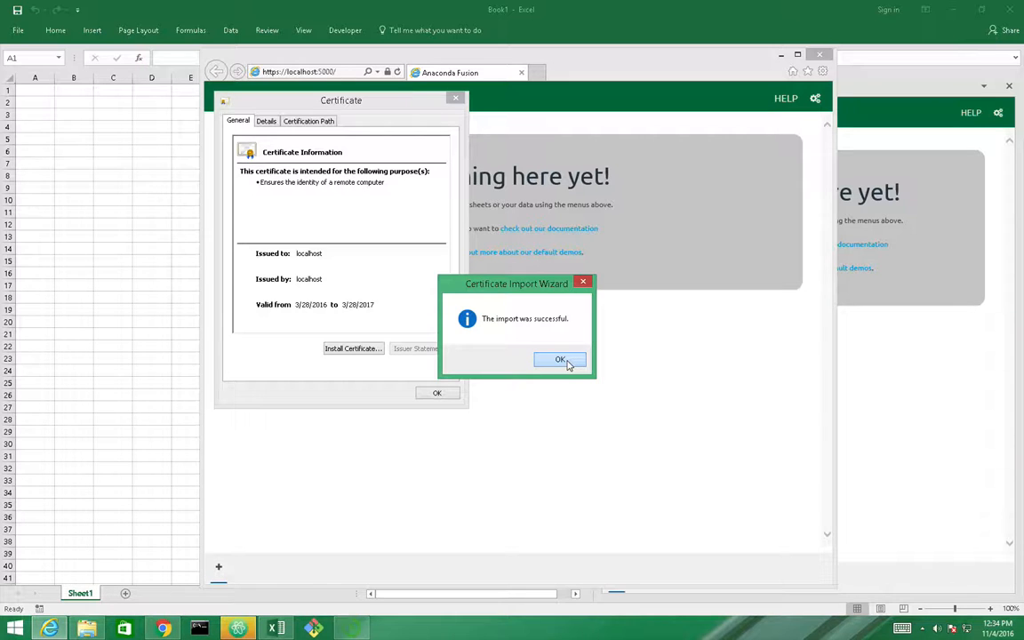
click(562, 360)
click(438, 394)
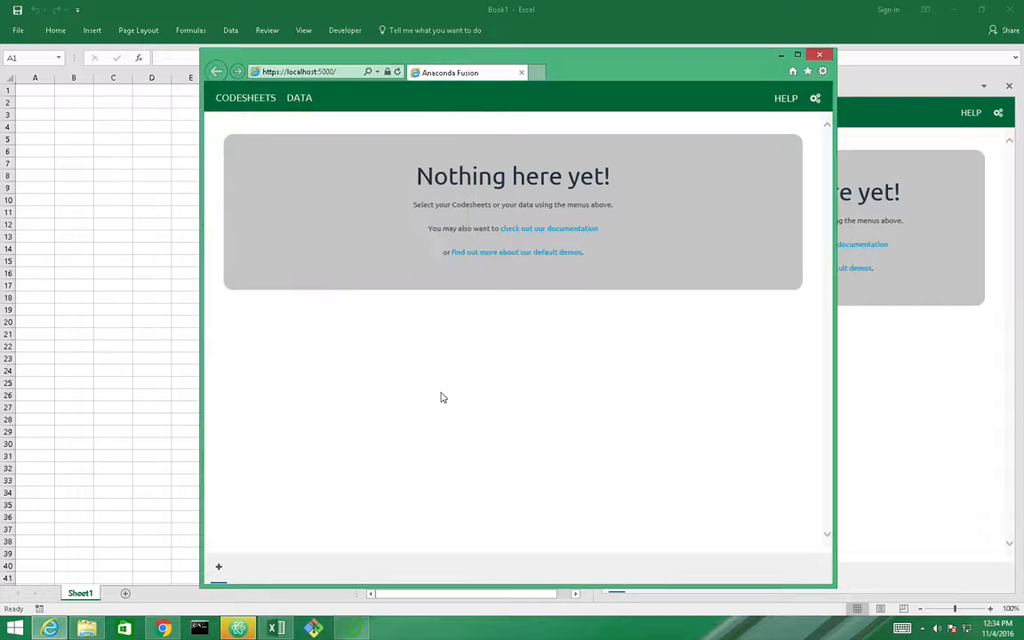
click(819, 55)
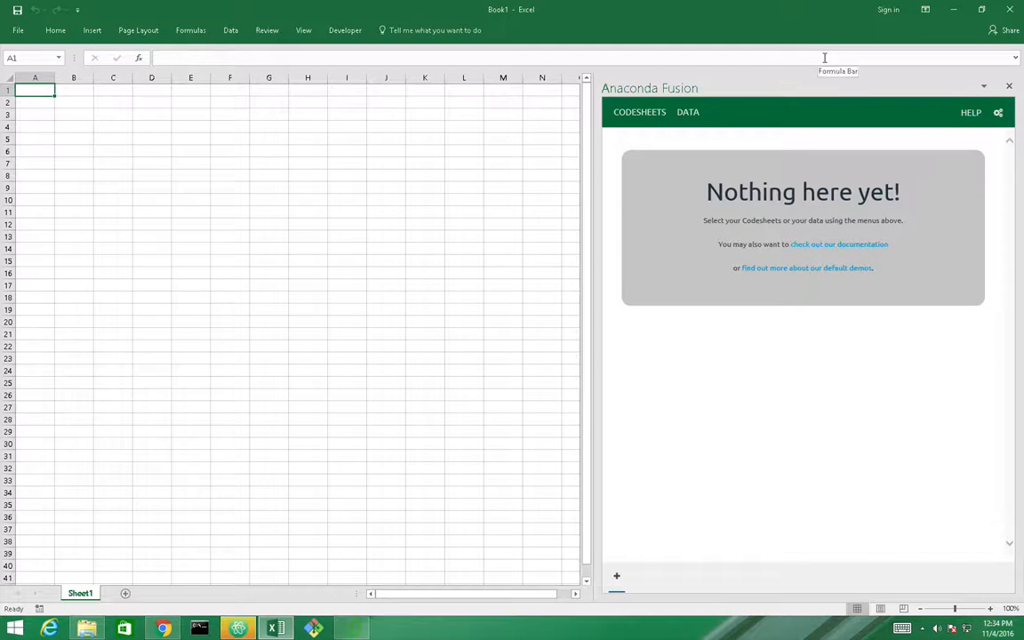